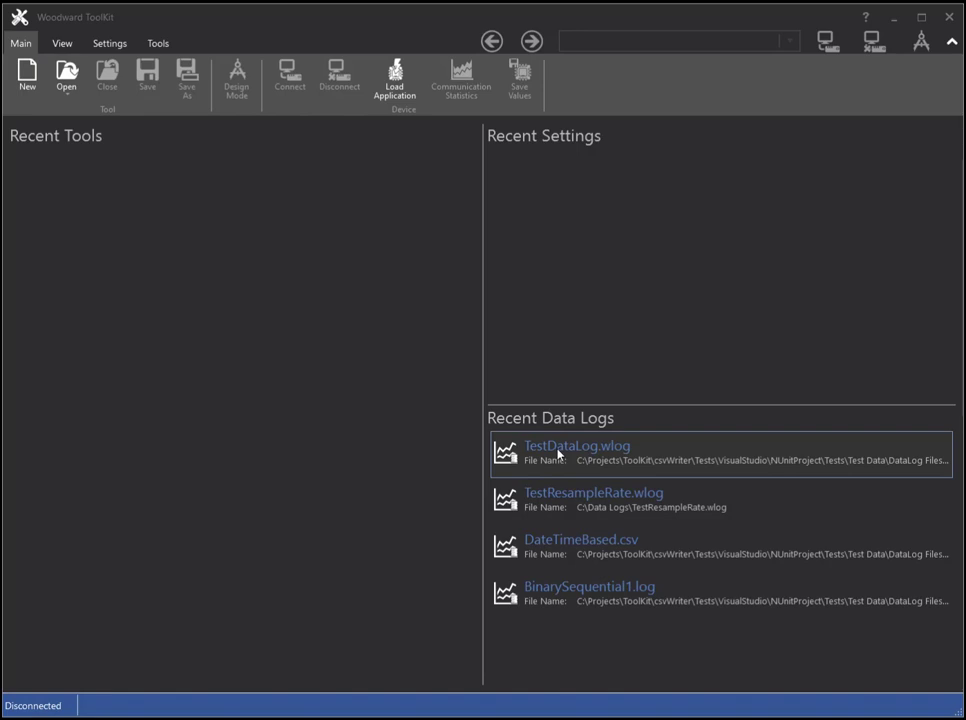
- Open TestDataLog.wlog and plot Float and IntegerSigned as red and lime traces
{"action": "left_click", "coordinate": [557, 455]}
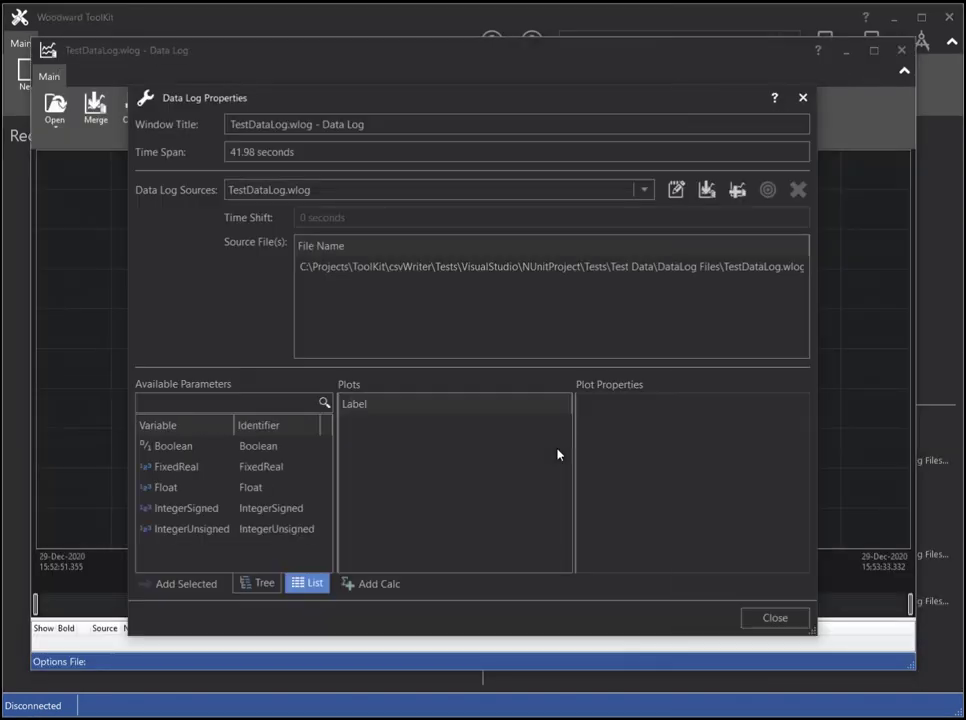
{"action": "double_click", "coordinate": [160, 487]}
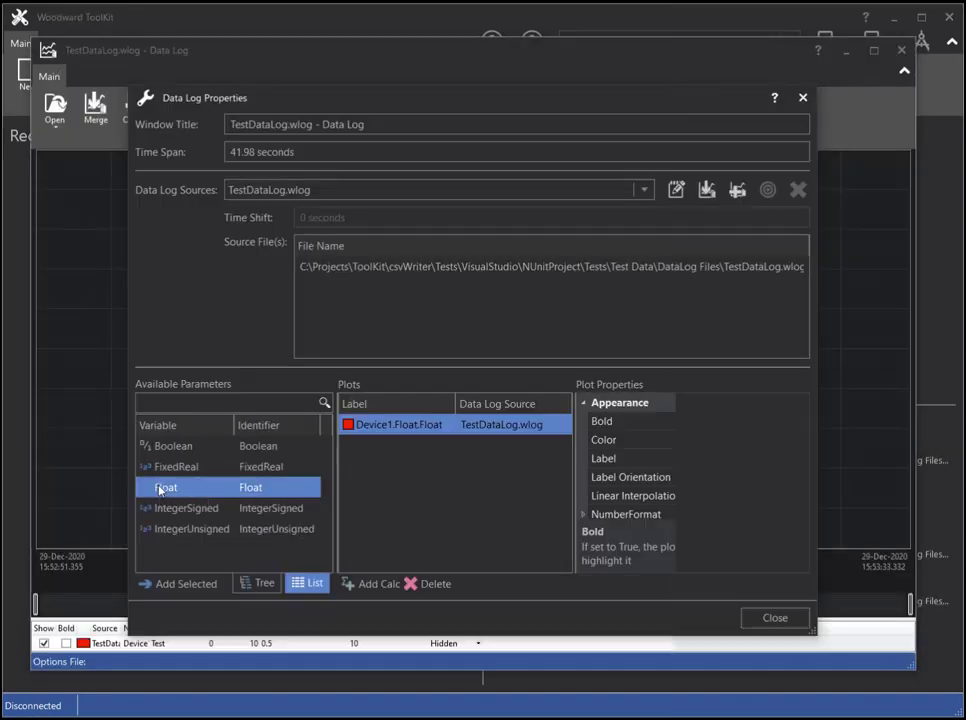
{"action": "double_click", "coordinate": [184, 509]}
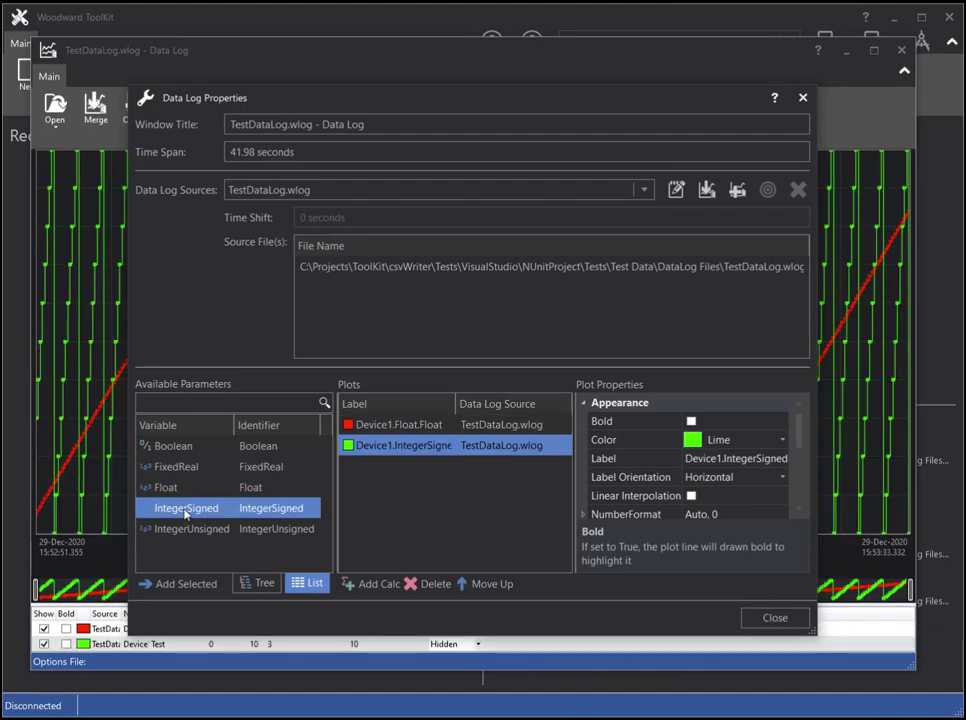
{"action": "left_click", "coordinate": [775, 618]}
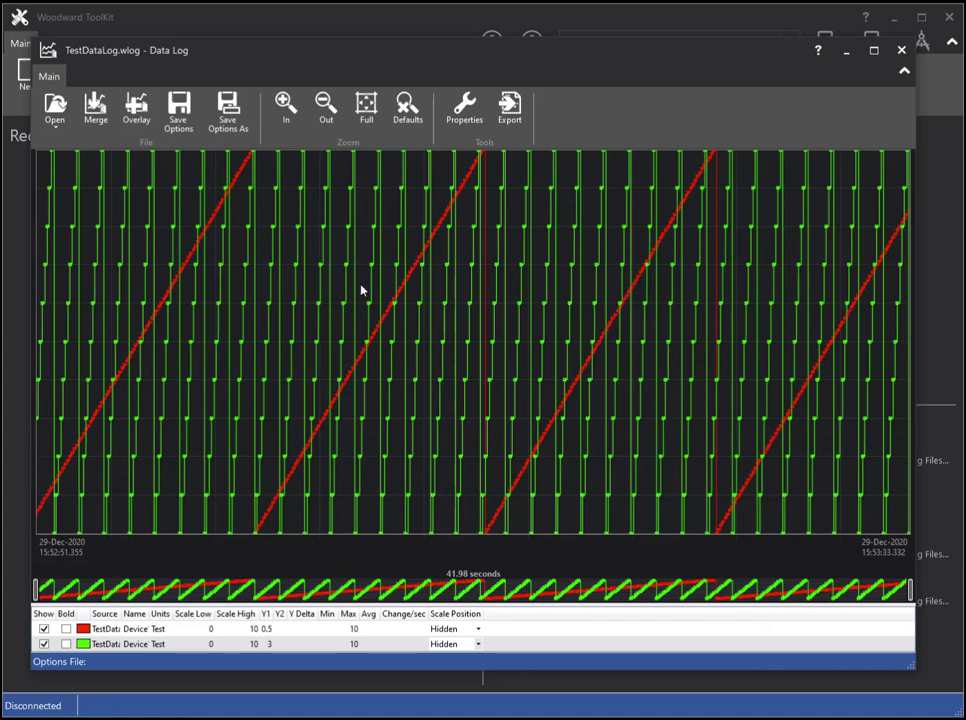
- Zoom the chart in three times, from 41.98 seconds down to a 5.25-second window
{"action": "left_click", "coordinate": [286, 108]}
{"action": "left_click", "coordinate": [286, 108]}
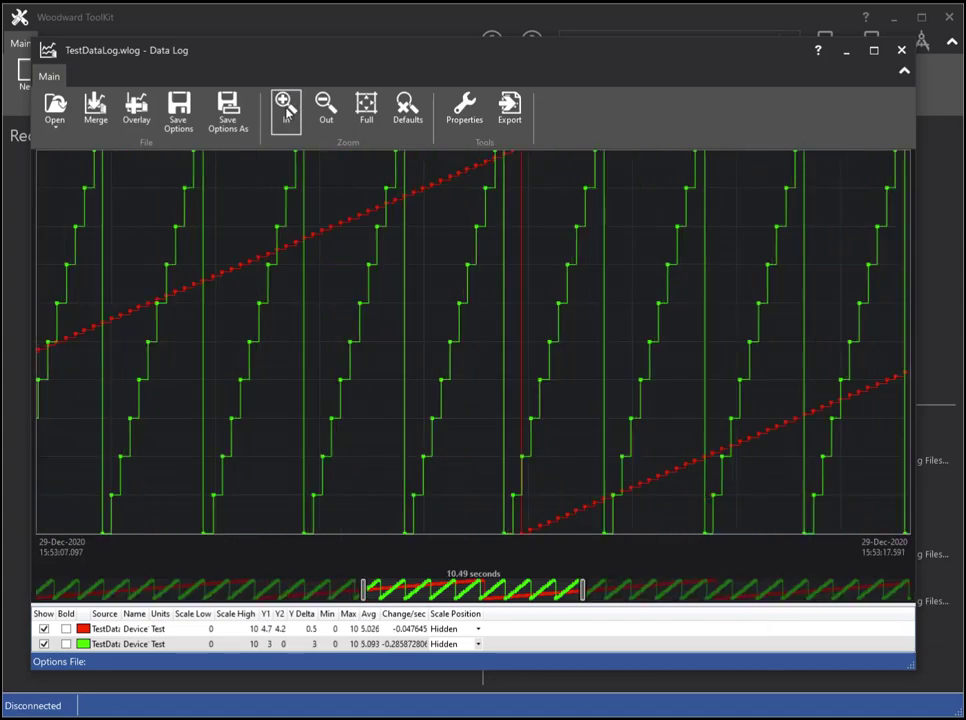
{"action": "left_click", "coordinate": [286, 108]}
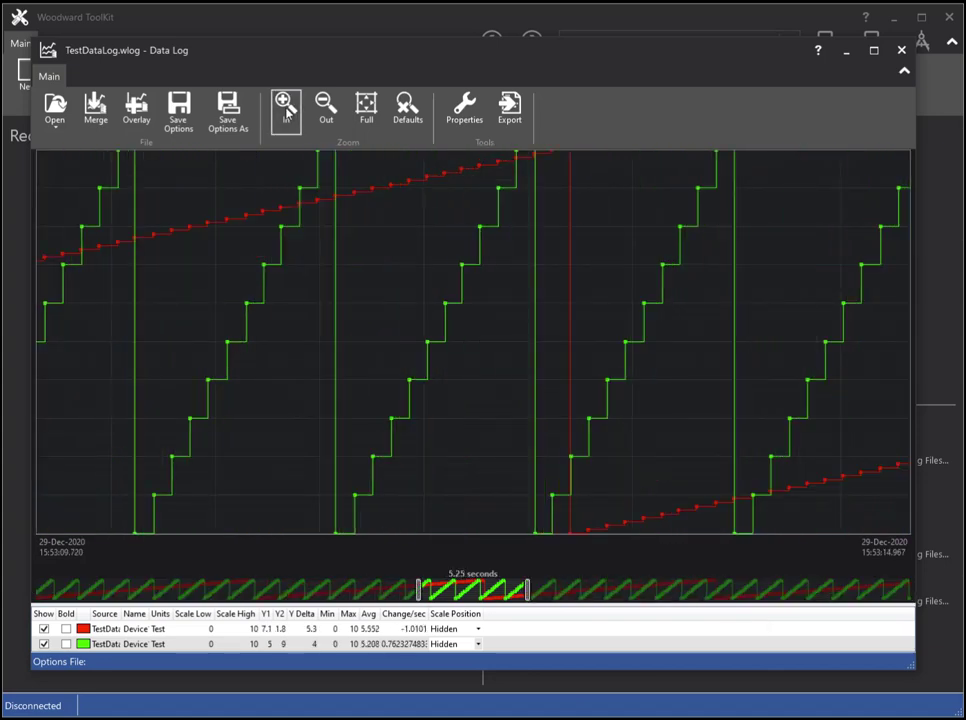
- Set the export file to C:\Data Logs\export.csv, replacing the existing file
{"action": "left_click", "coordinate": [511, 121]}
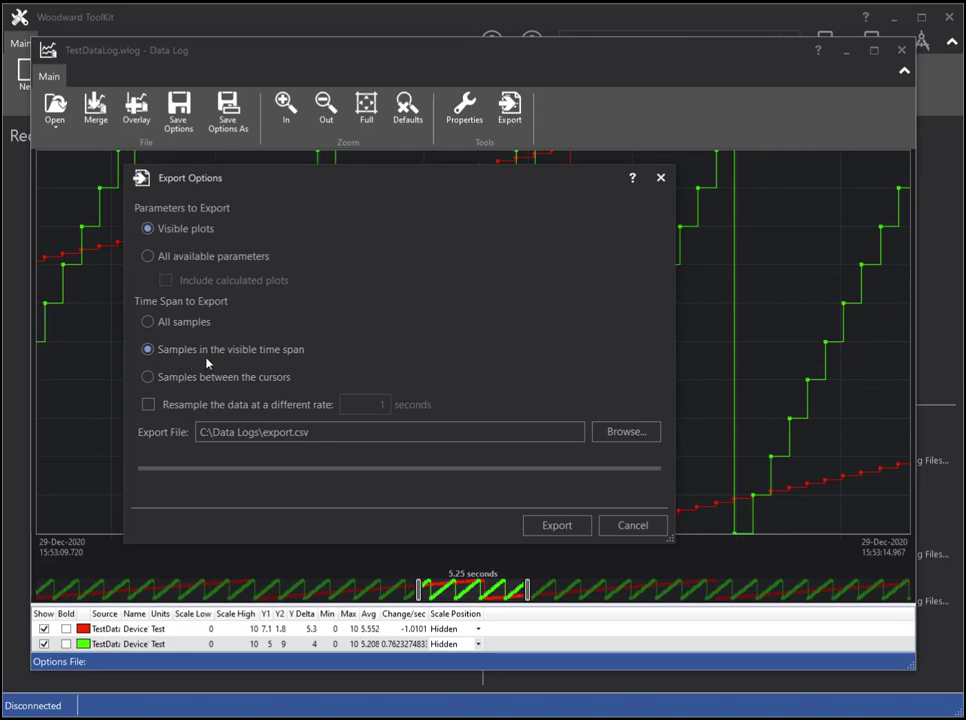
{"action": "left_click", "coordinate": [608, 436]}
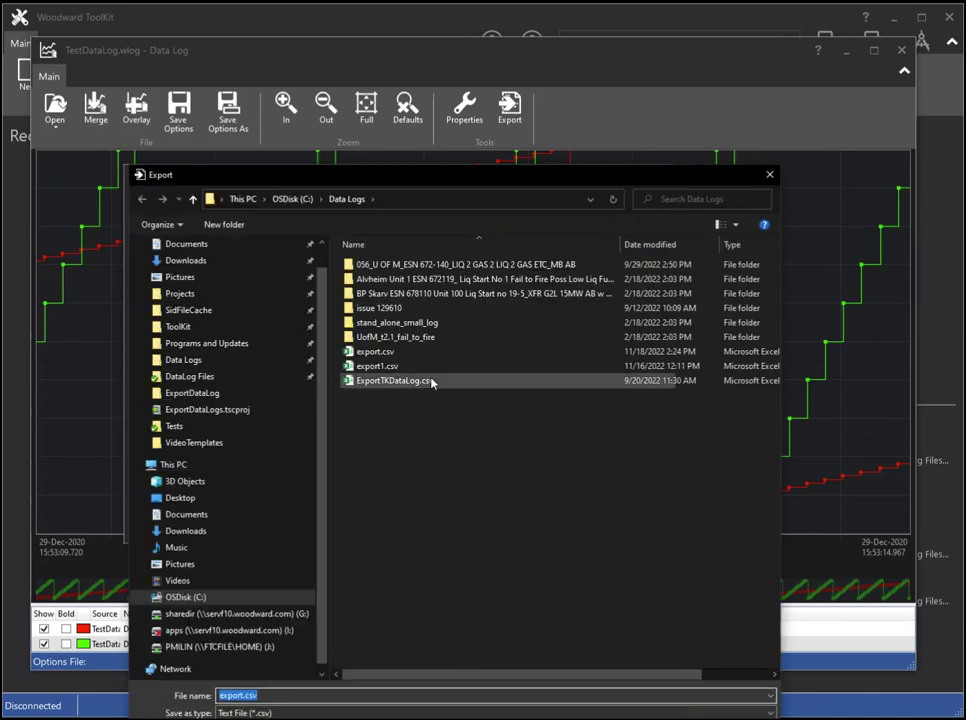
{"action": "double_click", "coordinate": [369, 355]}
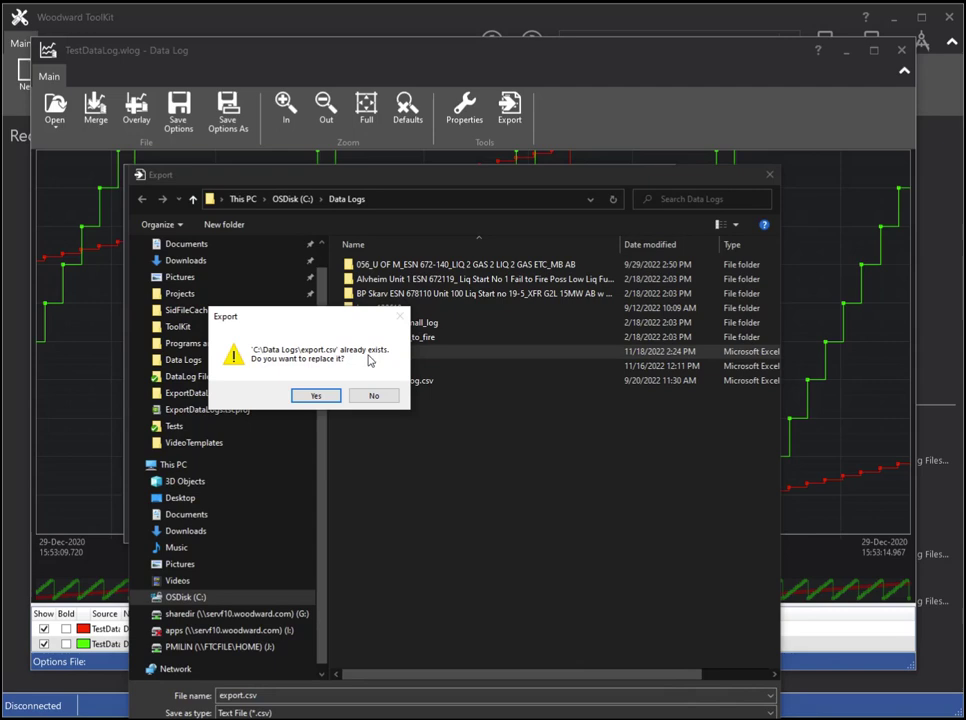
{"action": "left_click", "coordinate": [318, 397]}
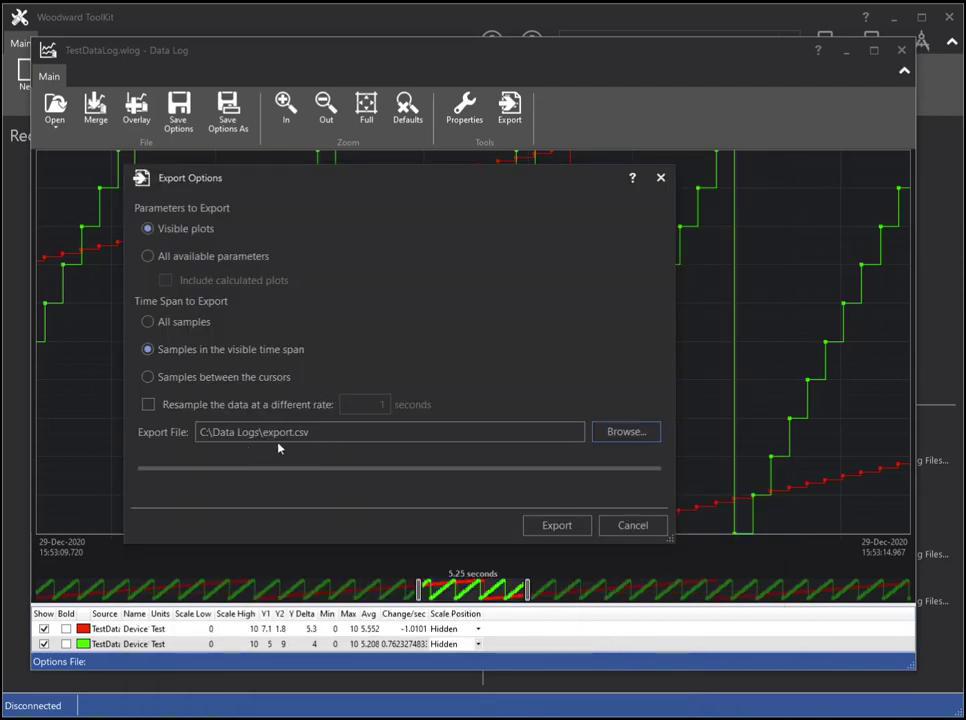
- Export the 192 visible samples and open export.csv in Notepad++
{"action": "left_click", "coordinate": [557, 527]}
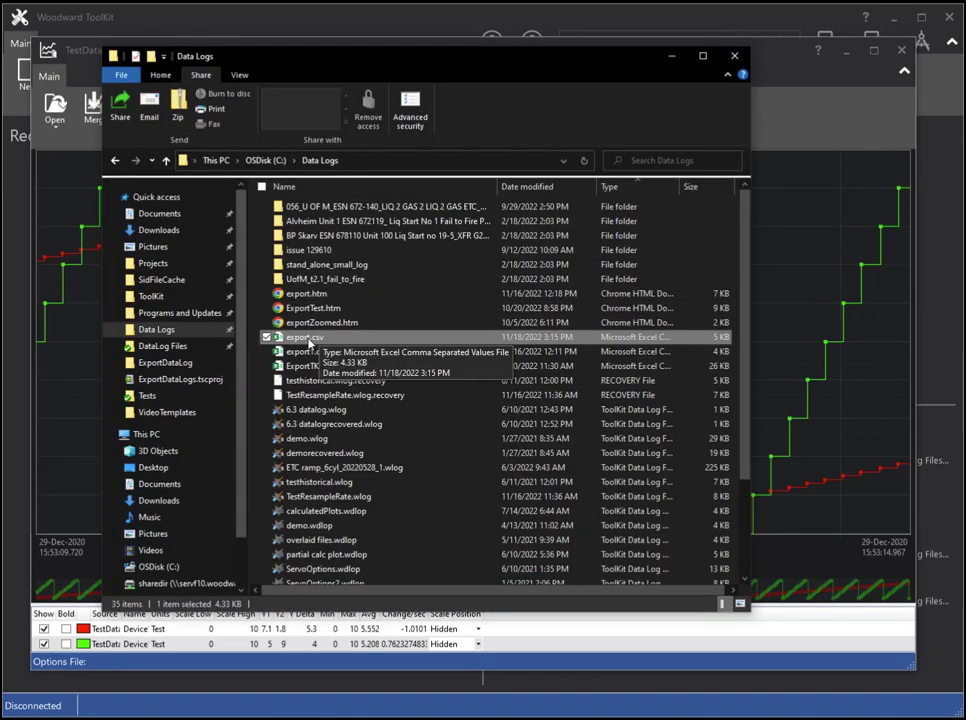
{"action": "right_click", "coordinate": [307, 341]}
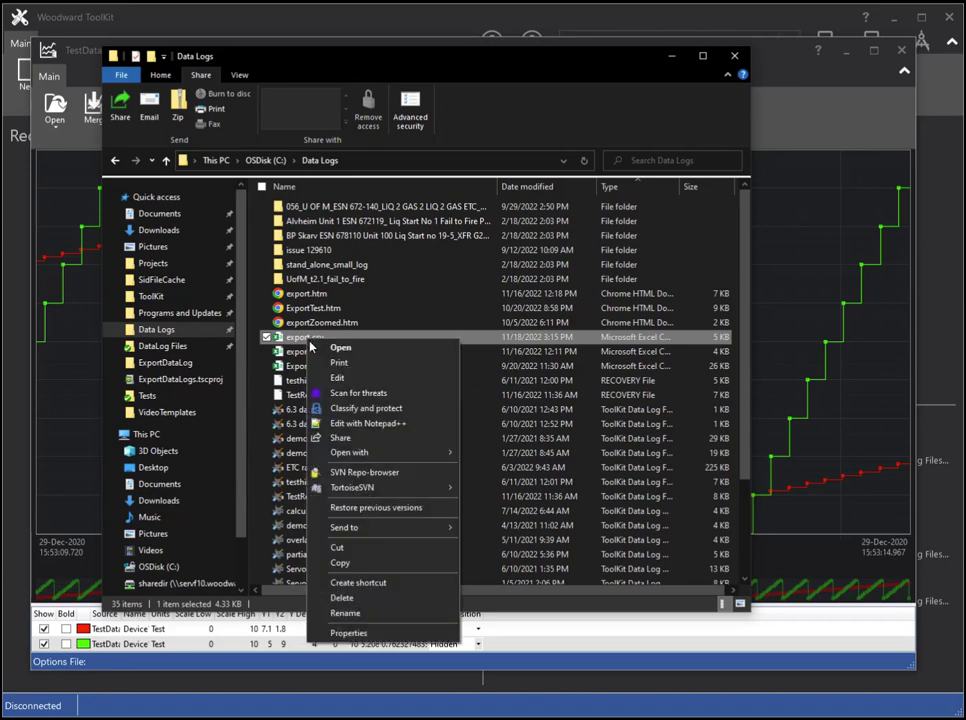
{"action": "left_click", "coordinate": [348, 424]}
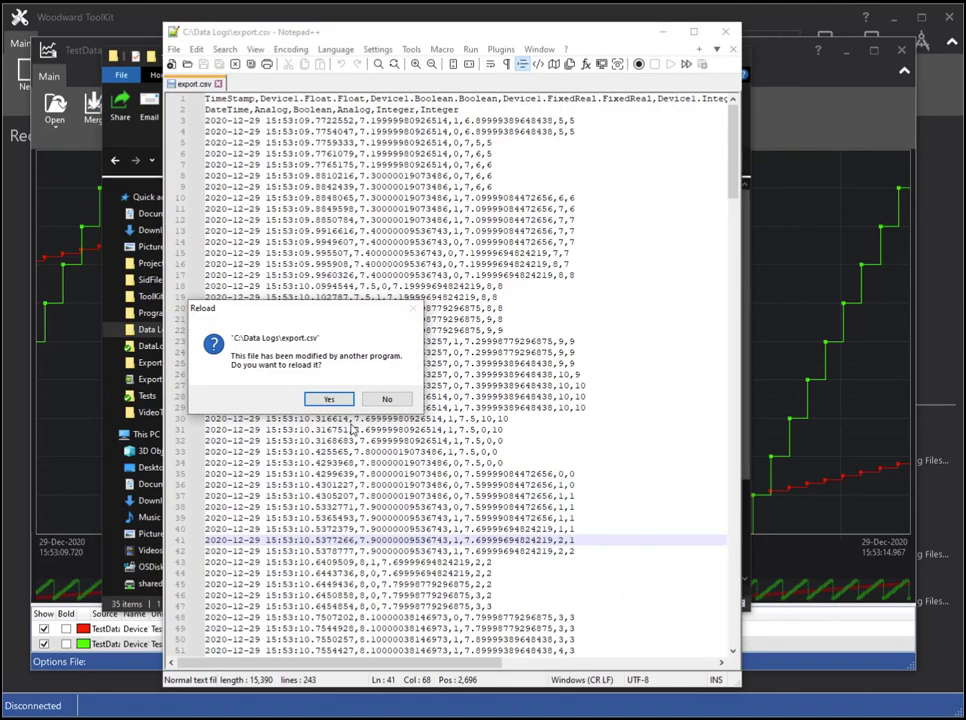
- Reload export.csv in Notepad++, check it down to line 99, then minimize Notepad++
{"action": "left_click", "coordinate": [329, 401]}
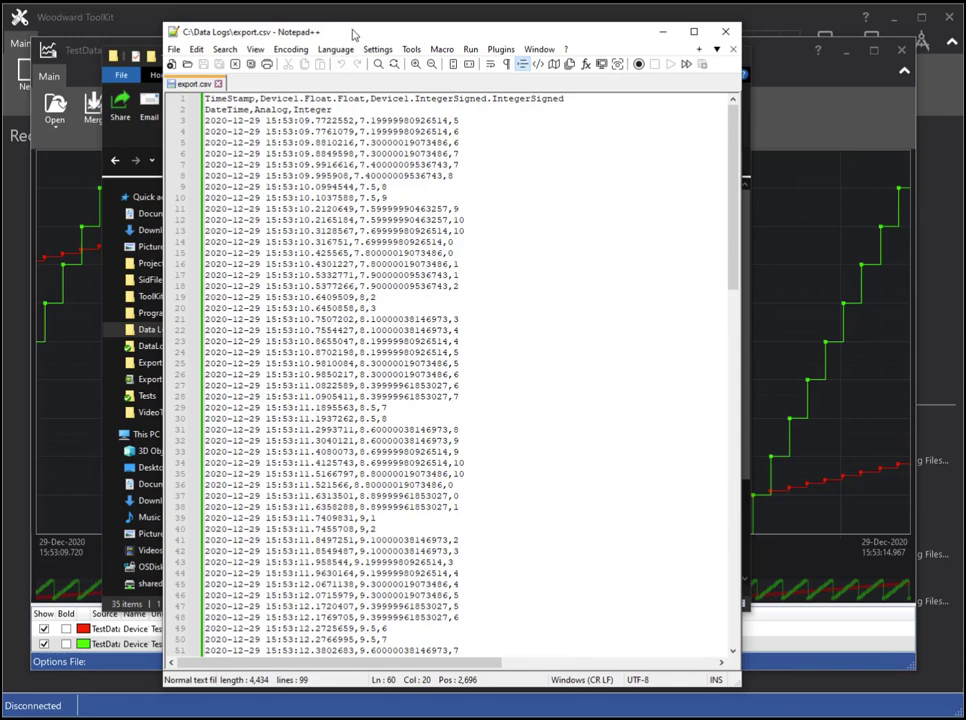
{"action": "left_click", "coordinate": [108, 105]}
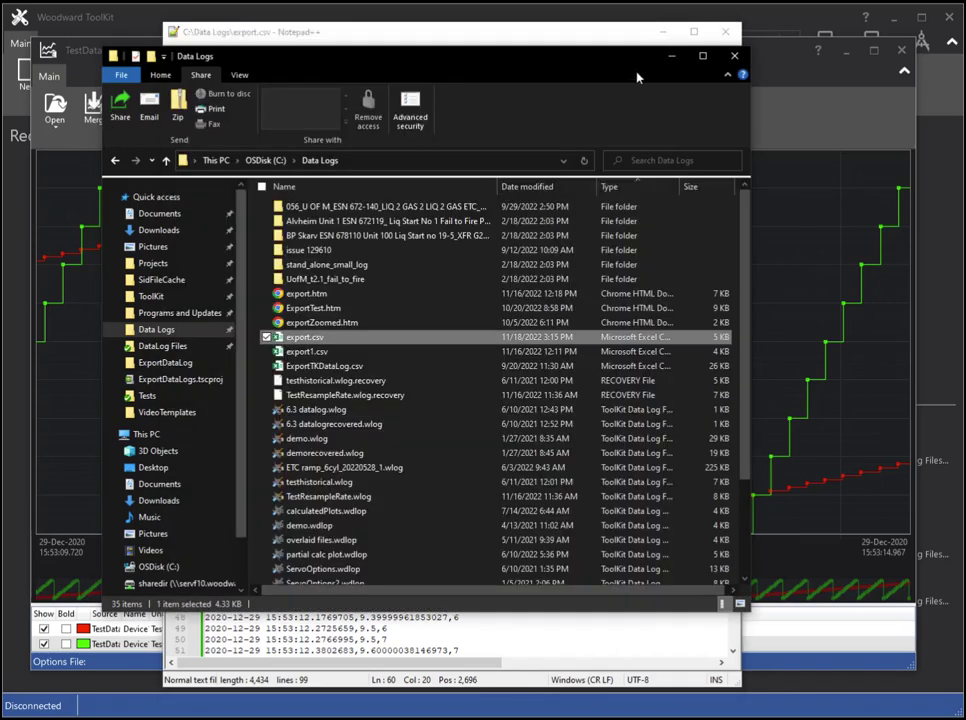
{"action": "left_click", "coordinate": [672, 58]}
{"action": "left_click_drag", "start_coordinate": [470, 37], "coordinate": [521, 31]}
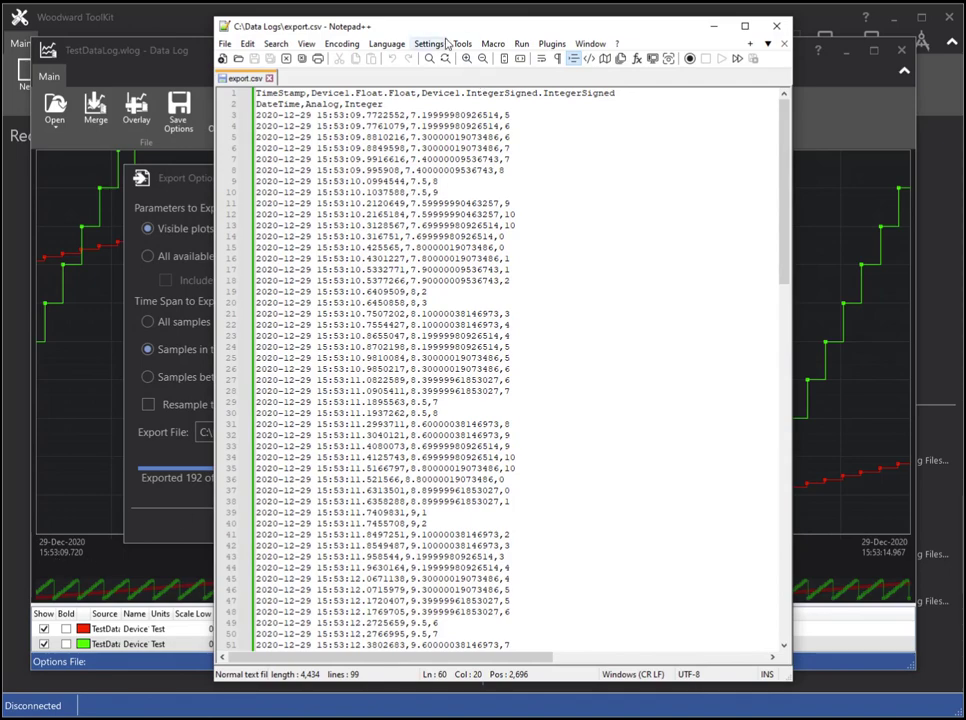
{"action": "left_click_drag", "start_coordinate": [437, 30], "coordinate": [327, 26]}
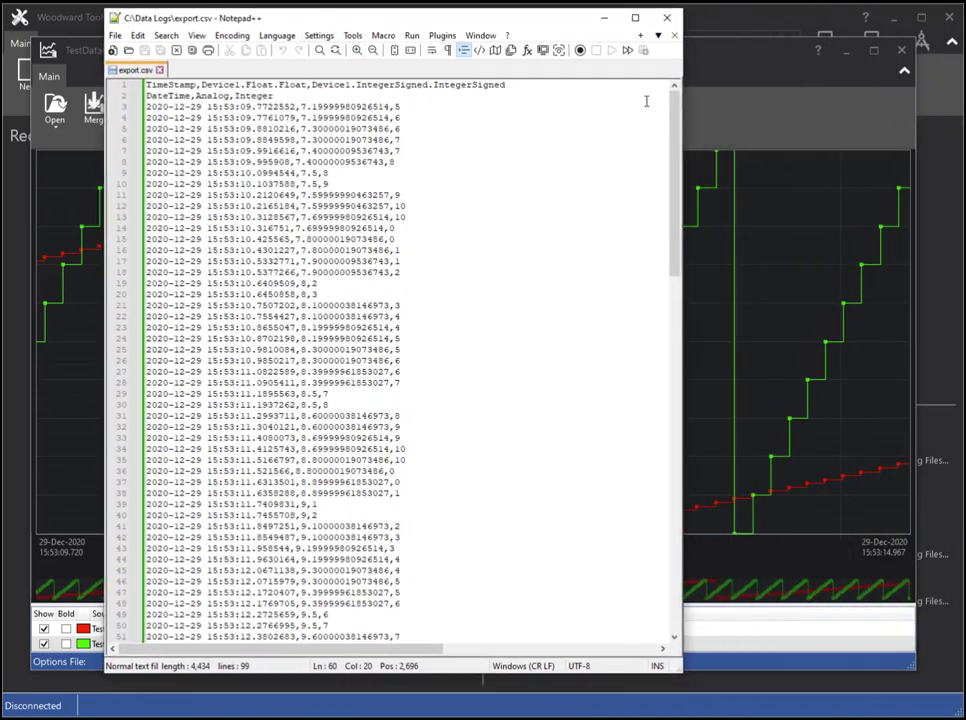
{"action": "left_click_drag", "start_coordinate": [668, 120], "coordinate": [699, 407]}
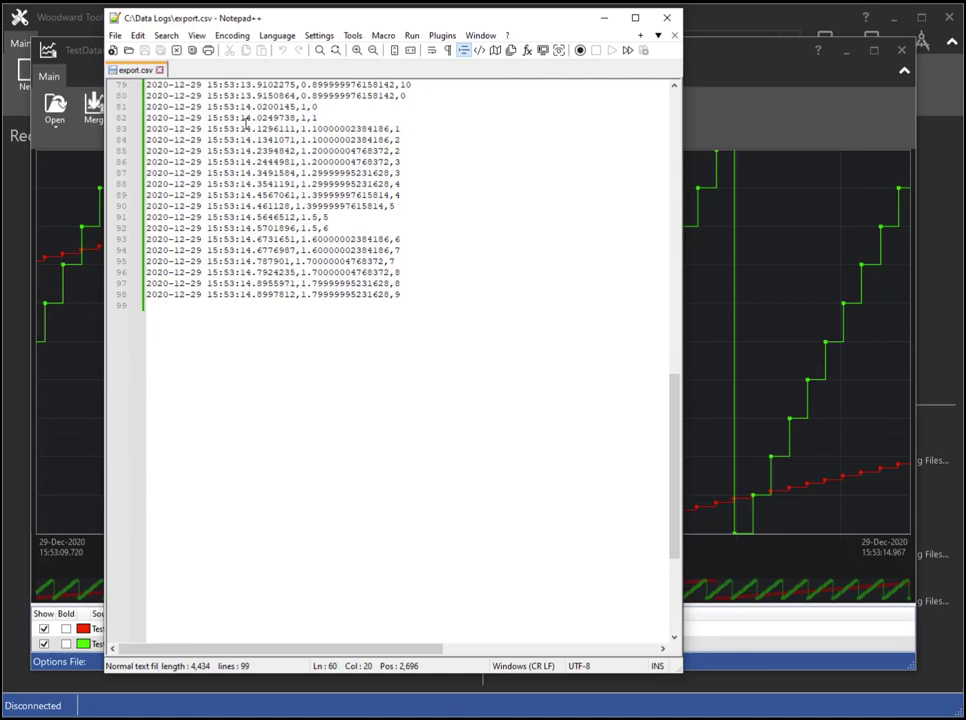
{"action": "left_click", "coordinate": [604, 18]}
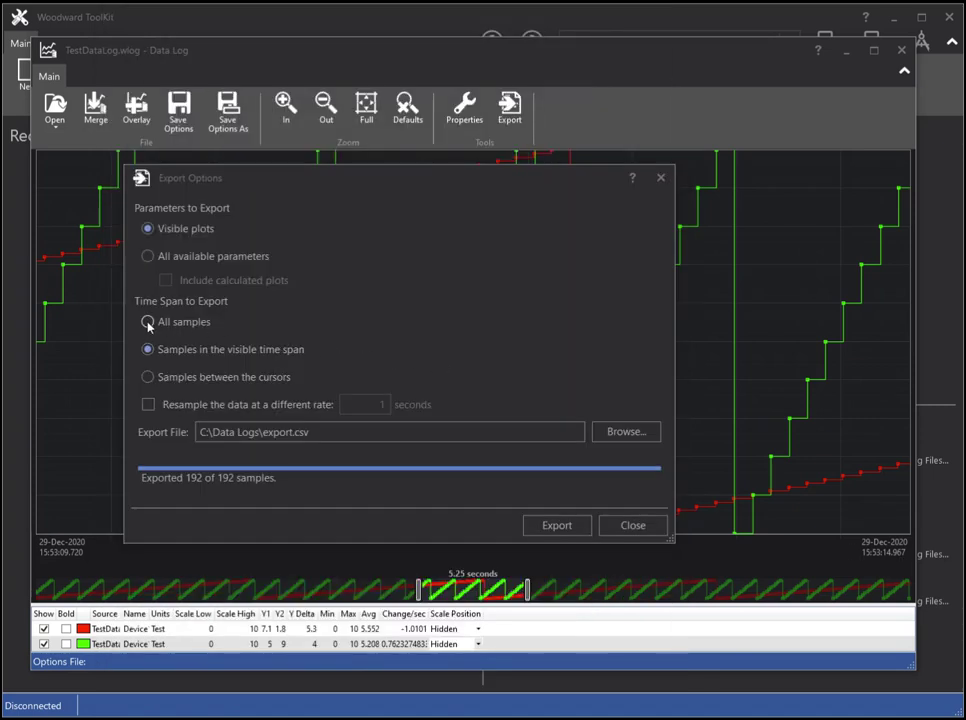
- Re-export export.csv with All samples selected, writing 1534 of 1534 samples
{"action": "left_click", "coordinate": [147, 323]}
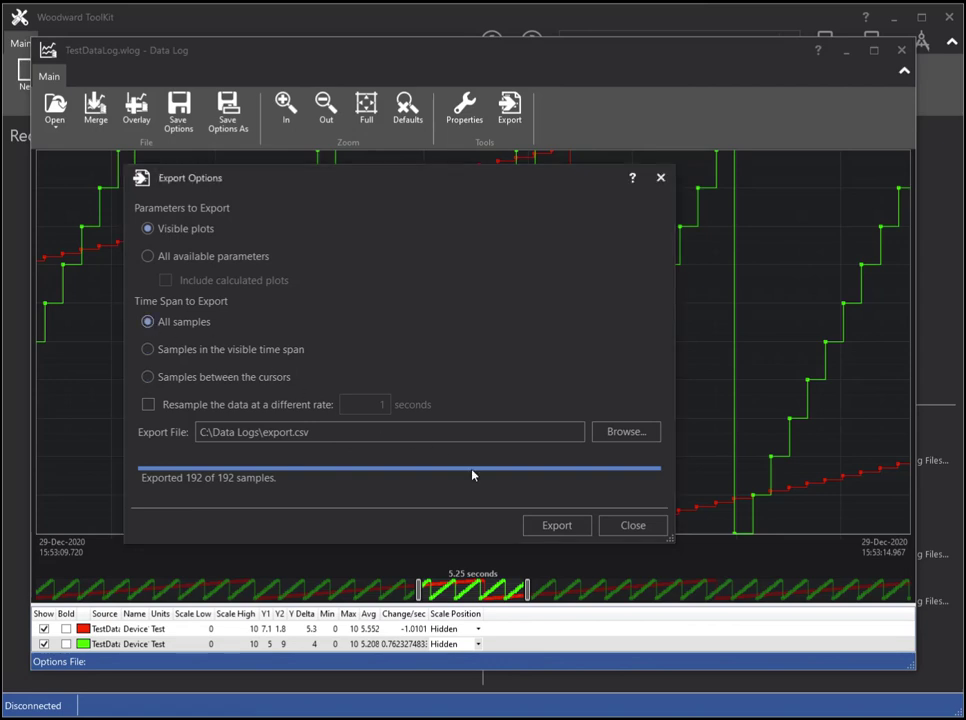
{"action": "left_click", "coordinate": [551, 527]}
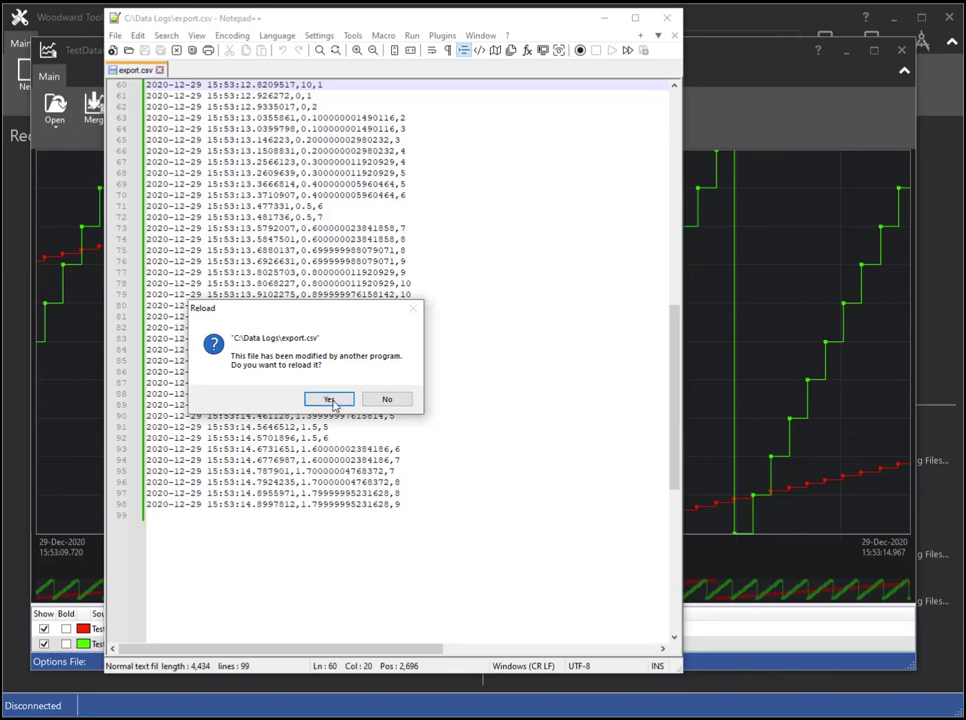
- Reload export.csv and scroll from the top to its final NaN,NaN row at line 770
{"action": "left_click", "coordinate": [333, 400]}
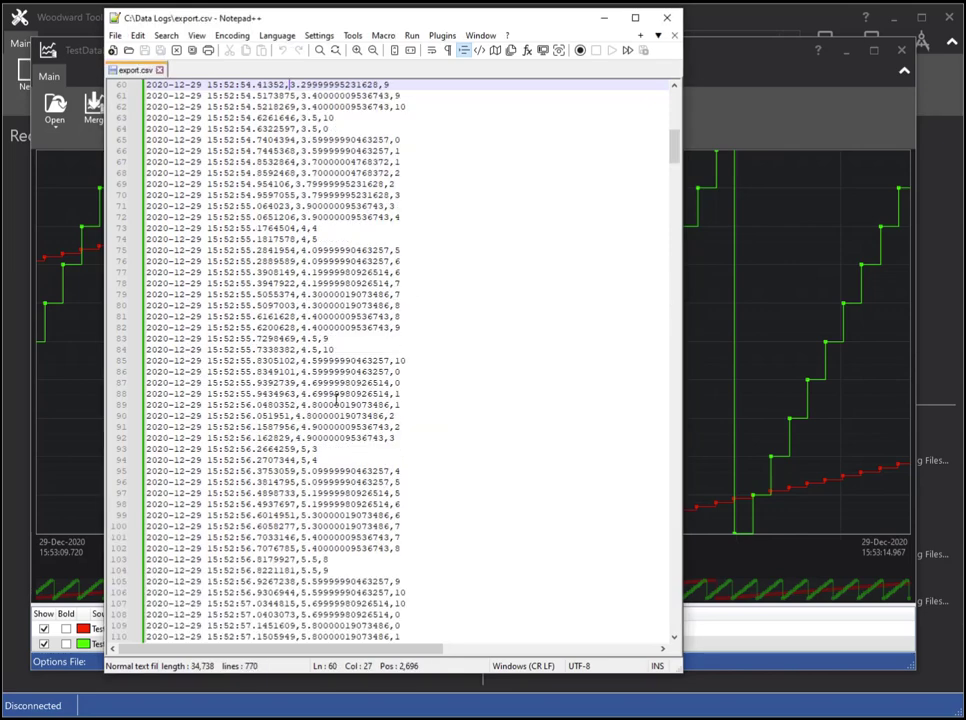
{"action": "scroll", "coordinate": [376, 366], "scroll_direction": "up", "scroll_amount": 6}
{"action": "scroll", "coordinate": [374, 366], "scroll_direction": "up", "scroll_amount": 14}
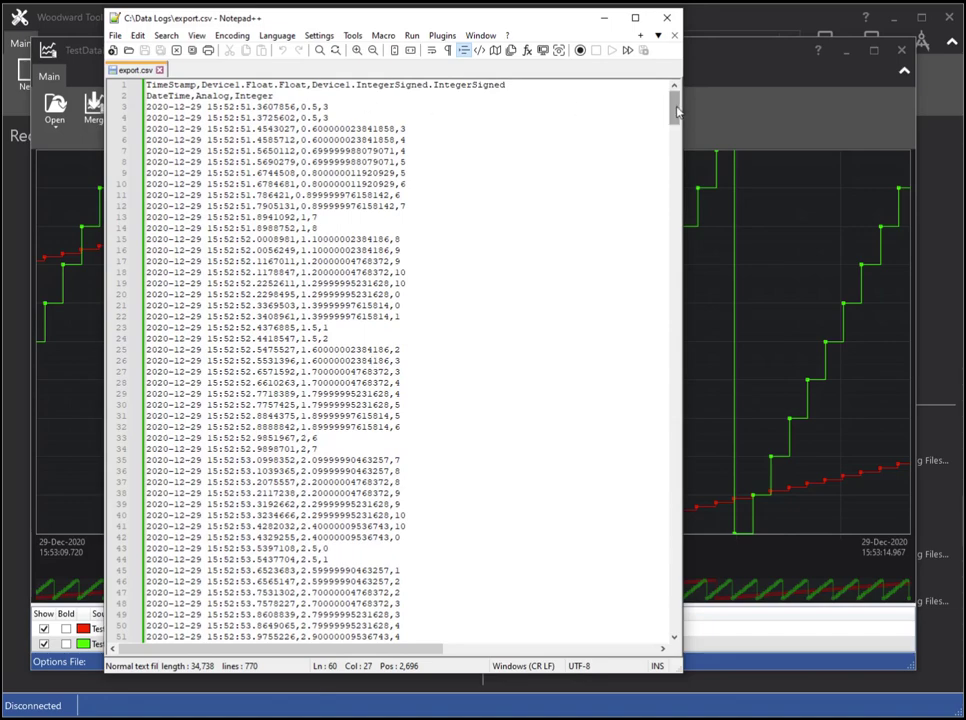
{"action": "left_click_drag", "start_coordinate": [674, 113], "coordinate": [662, 608]}
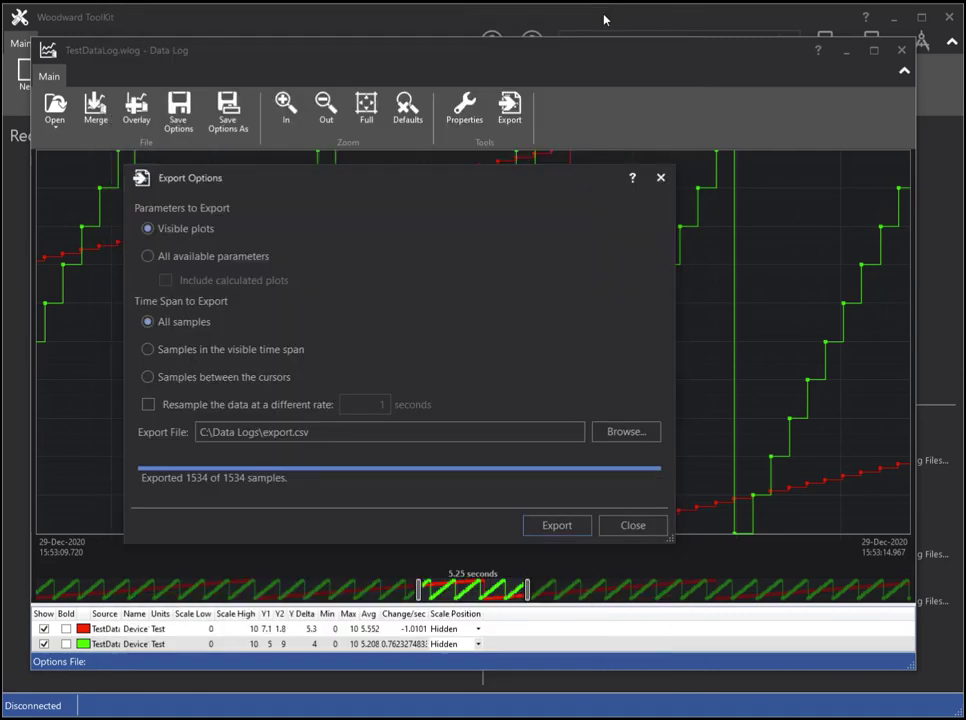
- Export all available parameters with all samples to export.csv, 9580 samples in total
{"action": "left_click", "coordinate": [602, 16]}
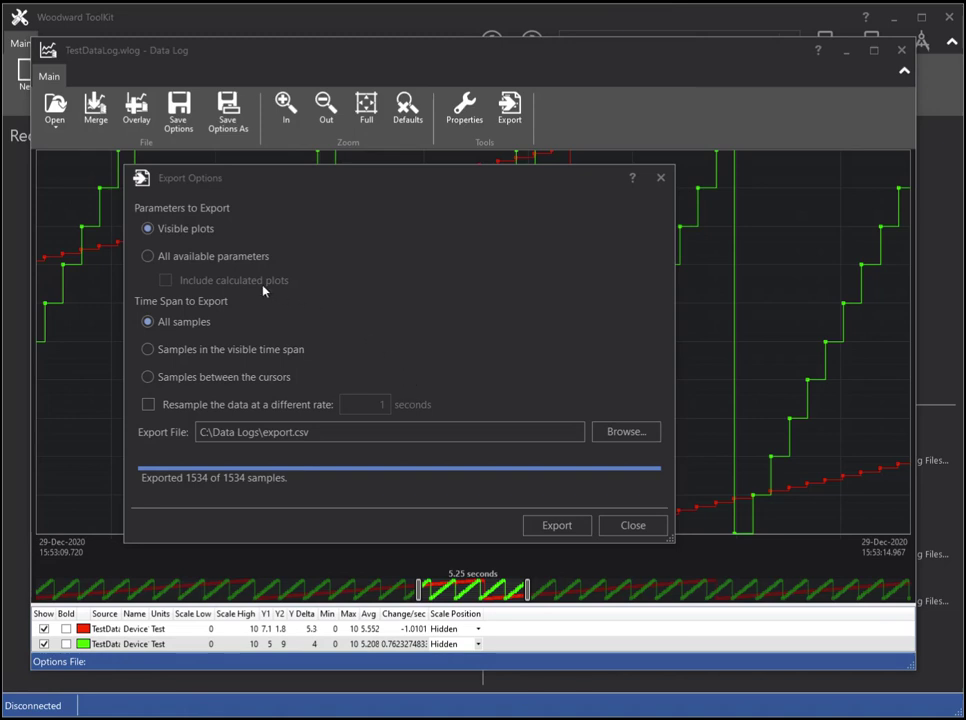
{"action": "left_click", "coordinate": [147, 257]}
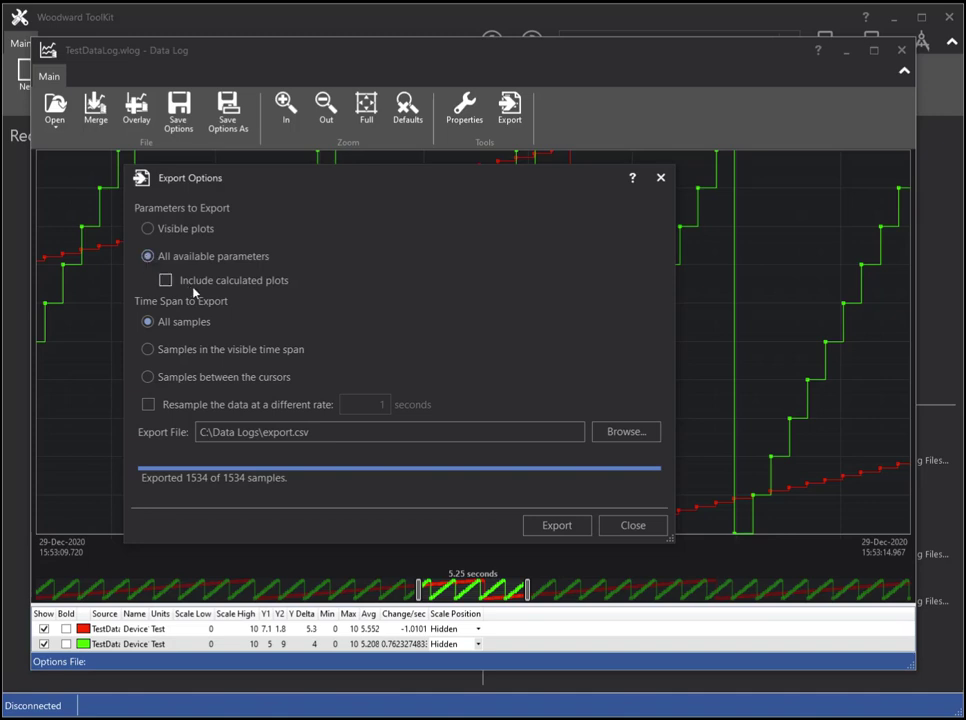
{"action": "left_click", "coordinate": [561, 528]}
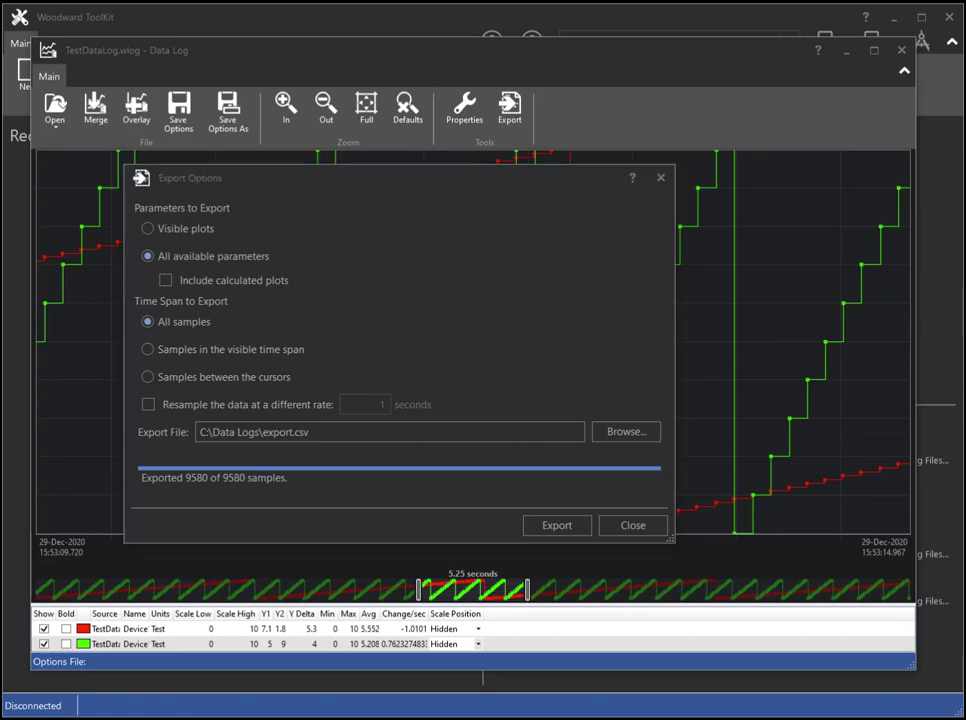
{"action": "key", "text": "alt+Tab"}
- Reload the 1,919-line export.csv, scroll right through the extra device columns, then minimize Notepad++
{"action": "left_click", "coordinate": [331, 399]}
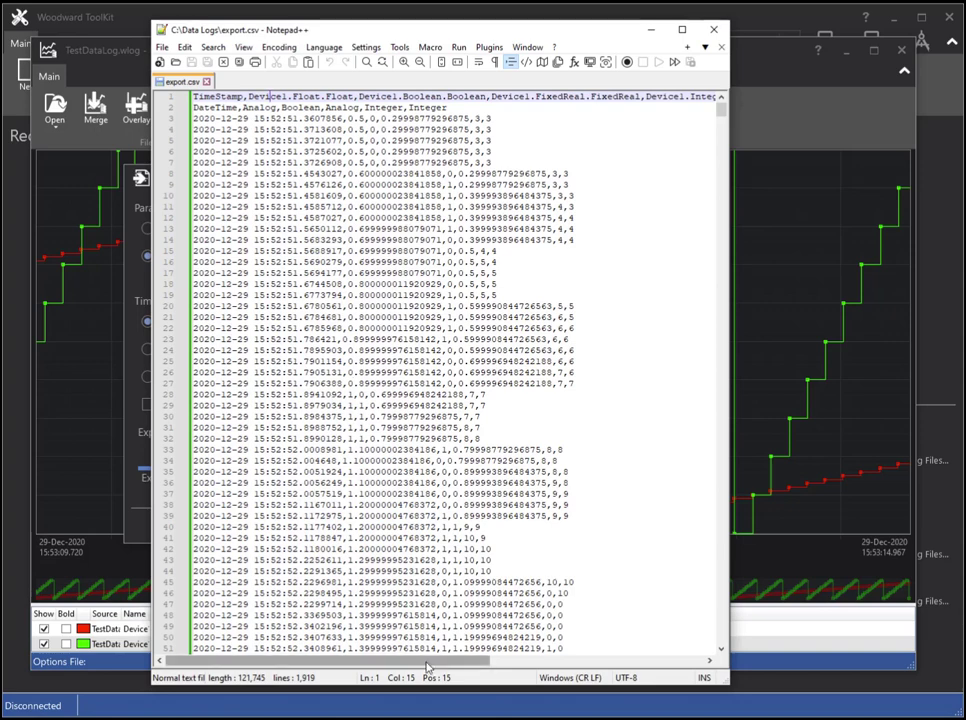
{"action": "left_click_drag", "start_coordinate": [431, 660], "coordinate": [647, 680]}
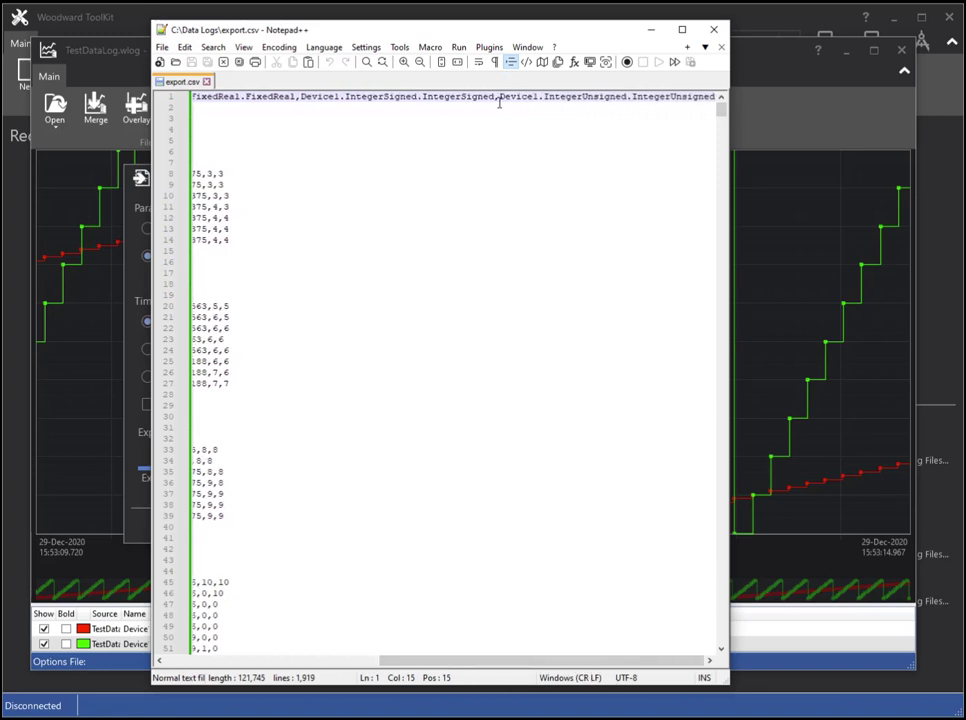
{"action": "left_click", "coordinate": [652, 33]}
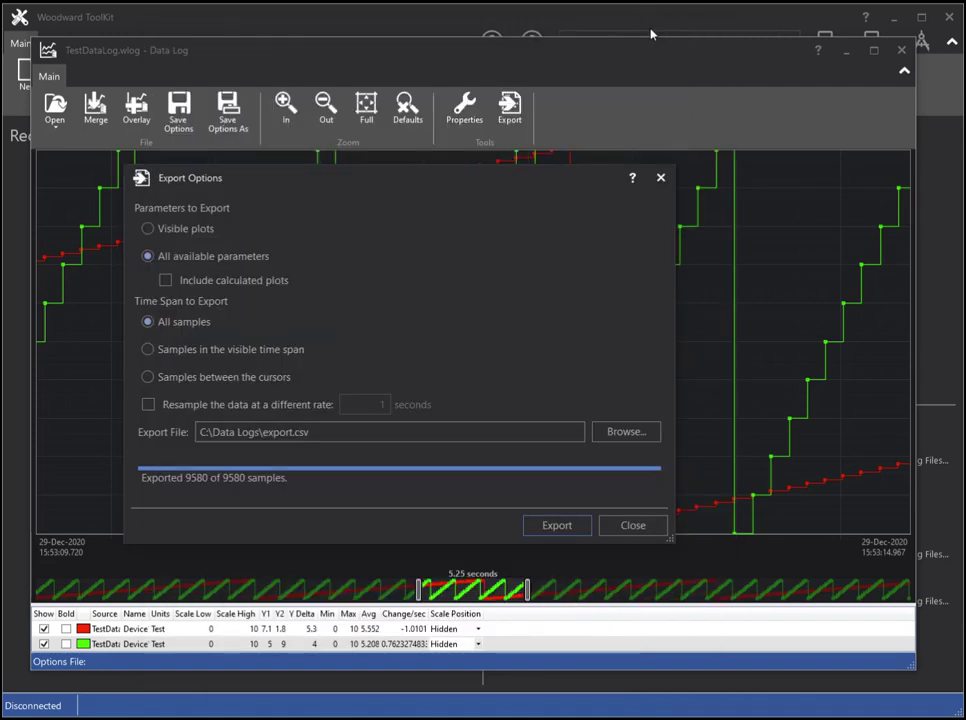
- Show the full log and set the time cursors to 15:53:00.893 and 15:53:09.797
{"action": "left_click", "coordinate": [631, 526]}
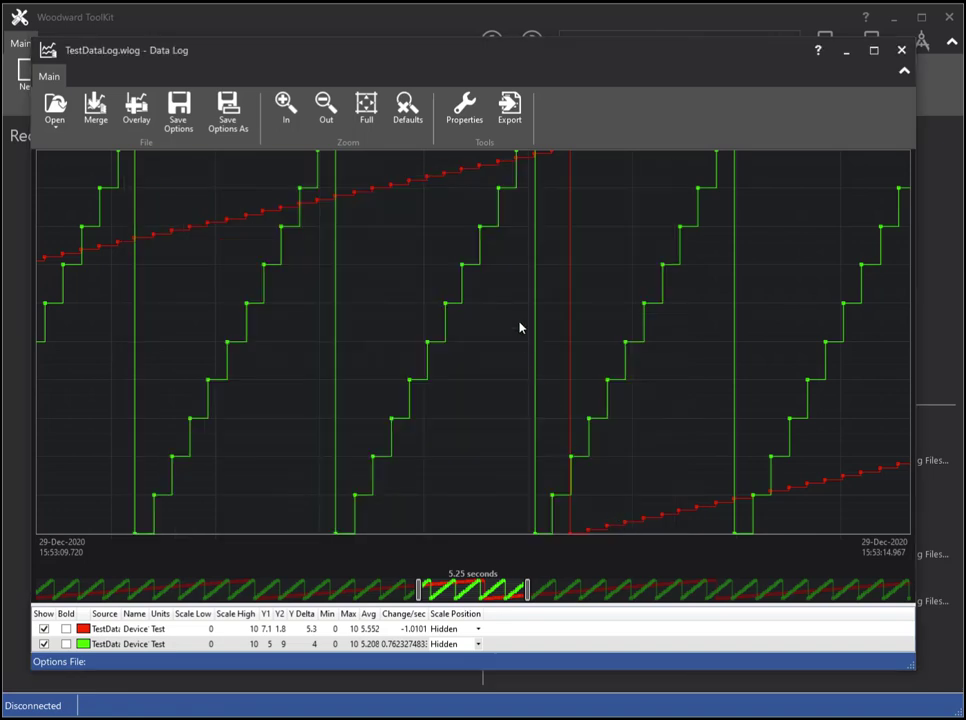
{"action": "left_click", "coordinate": [366, 111]}
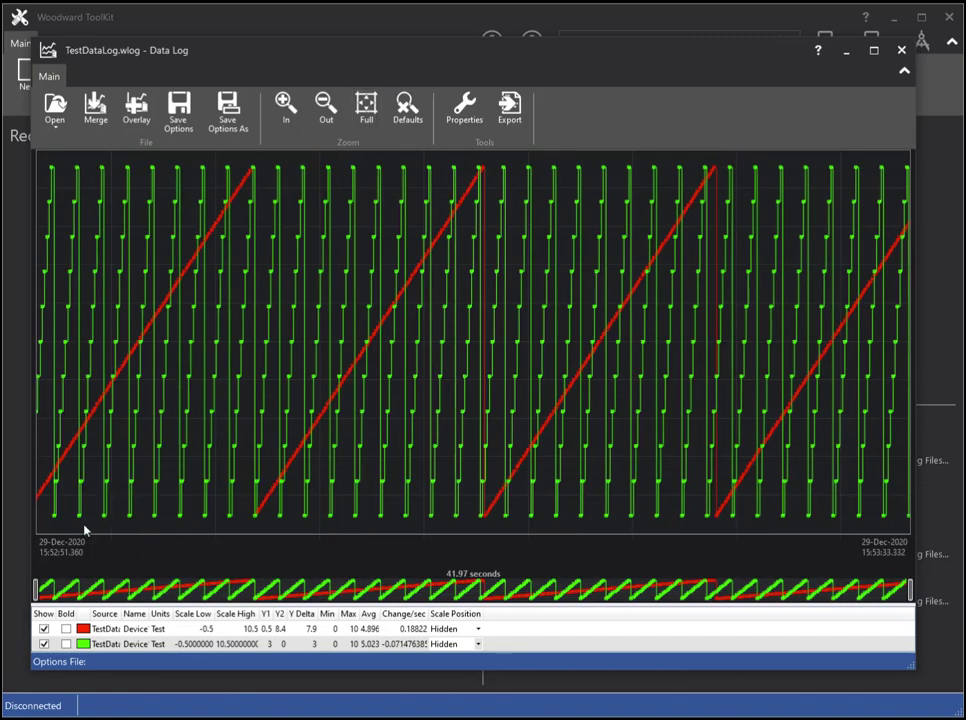
{"action": "left_click_drag", "start_coordinate": [58, 545], "coordinate": [323, 565]}
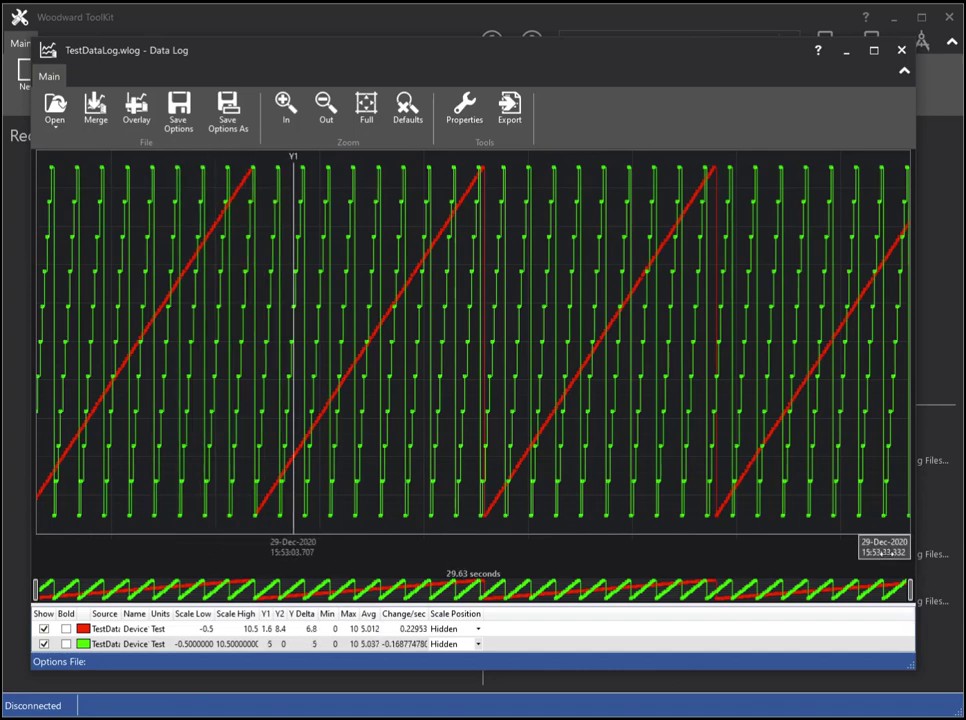
{"action": "left_click_drag", "start_coordinate": [884, 552], "coordinate": [420, 555]}
{"action": "left_click_drag", "start_coordinate": [298, 550], "coordinate": [239, 551]}
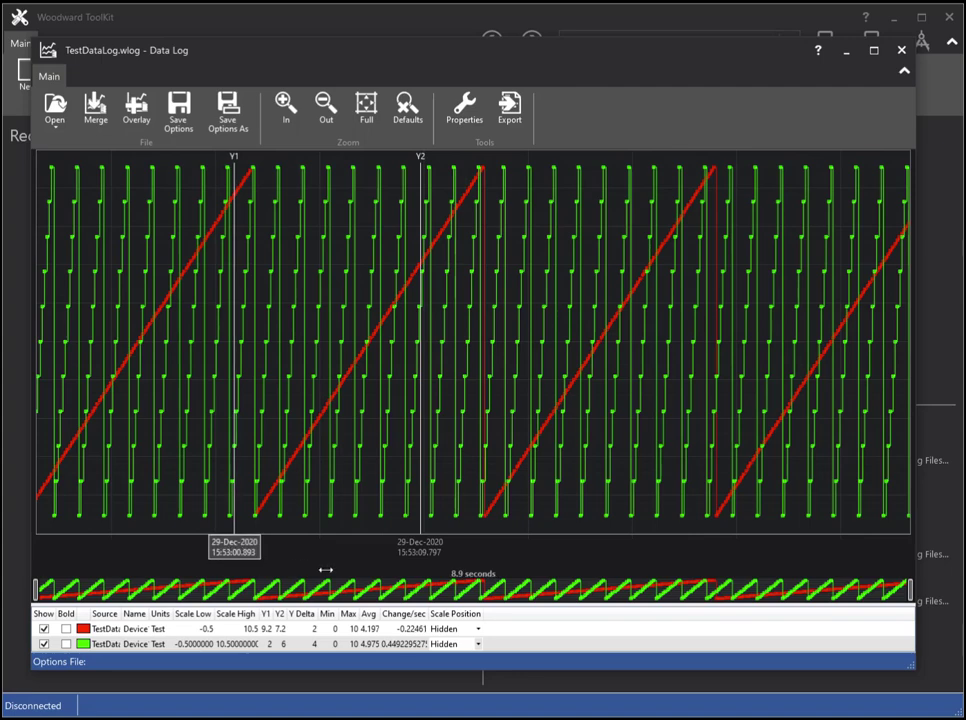
- Export visible plots between the cursors to export.csv, writing 324 of 324 samples
{"action": "left_click", "coordinate": [510, 116]}
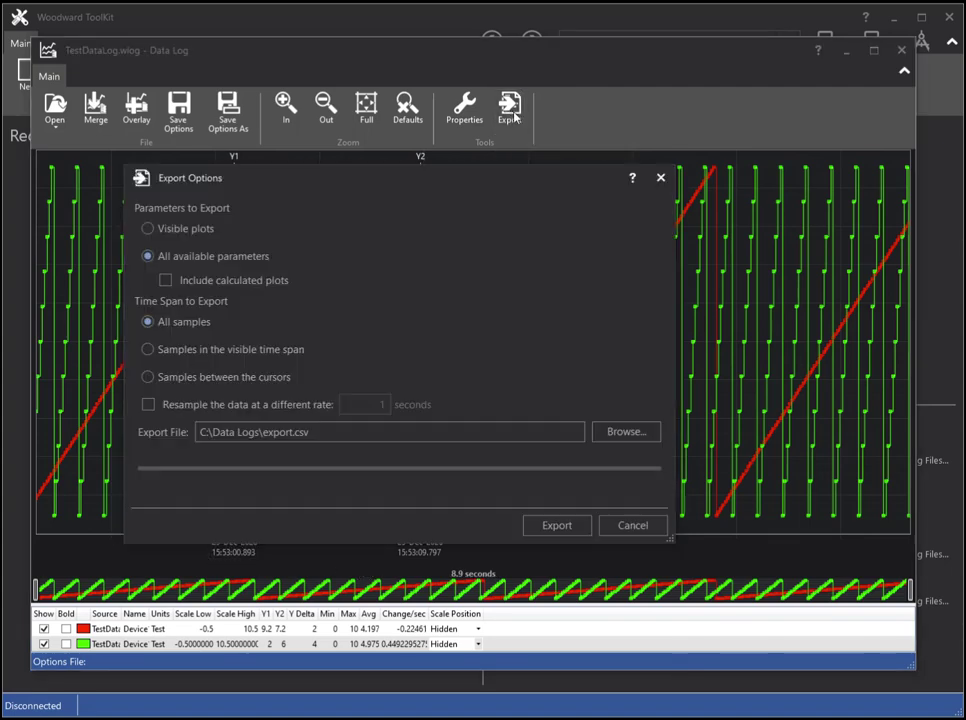
{"action": "left_click", "coordinate": [188, 231]}
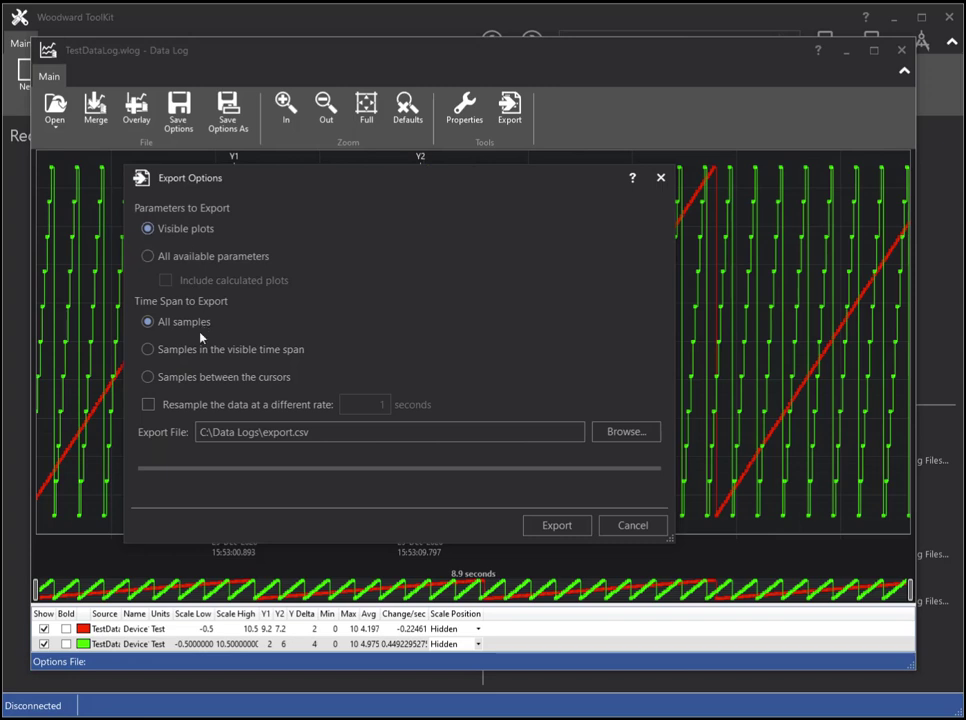
{"action": "left_click", "coordinate": [150, 378]}
{"action": "left_click", "coordinate": [561, 527]}
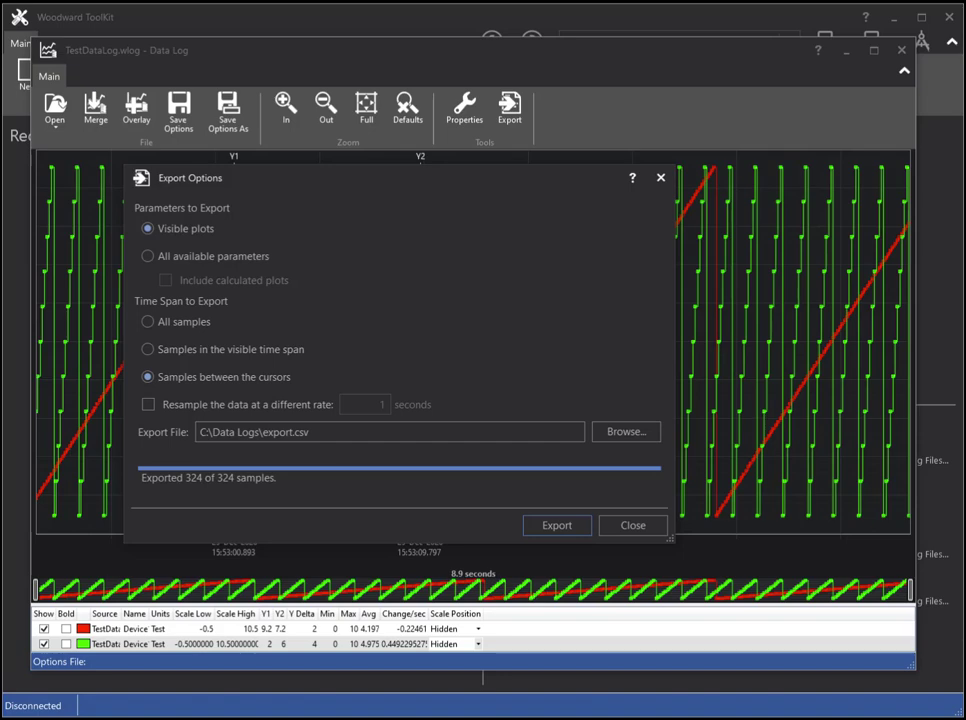
- Reload export.csv in Notepad++, scroll to its last row (line 165), then put the editor away
{"action": "key", "text": "alt+Tab"}
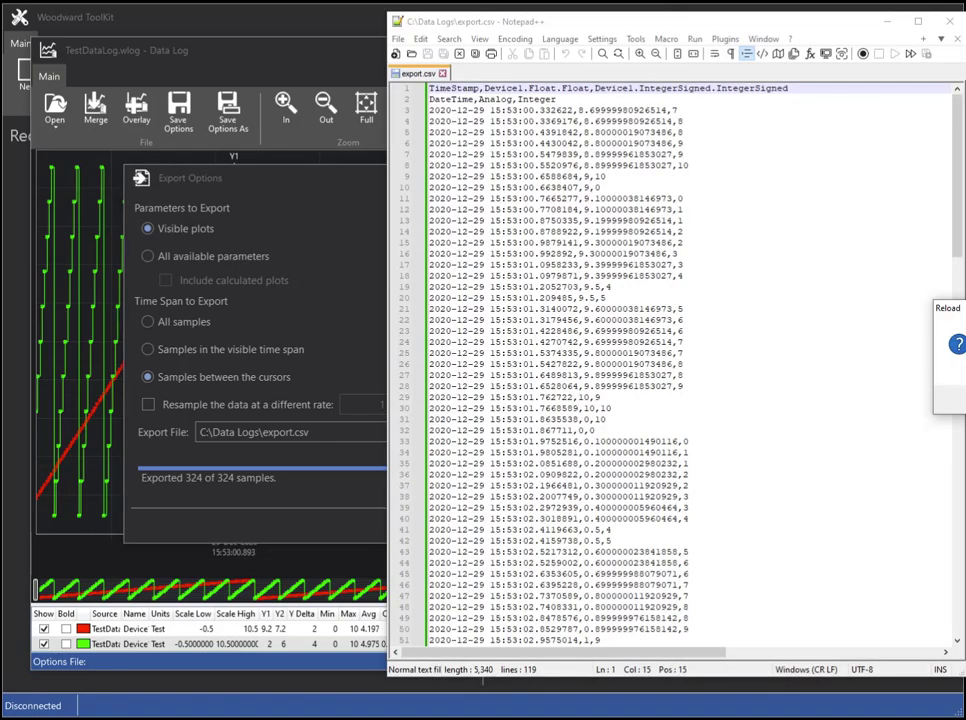
{"action": "key", "text": "Return"}
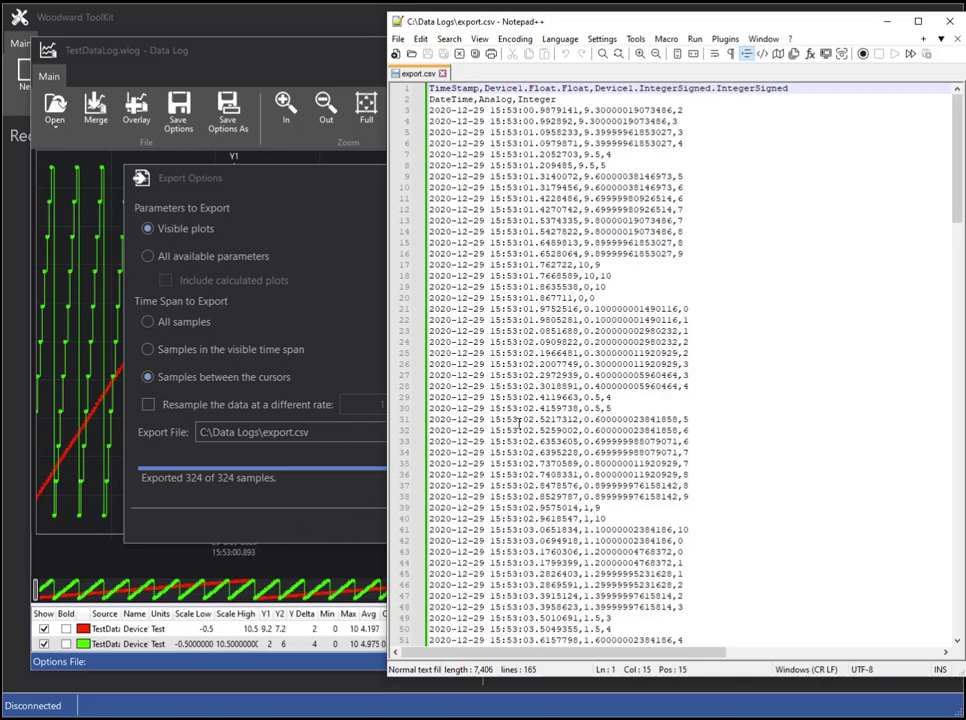
{"action": "scroll", "coordinate": [963, 163], "scroll_direction": "down", "scroll_amount": 2}
{"action": "left_click_drag", "start_coordinate": [963, 163], "coordinate": [963, 528]}
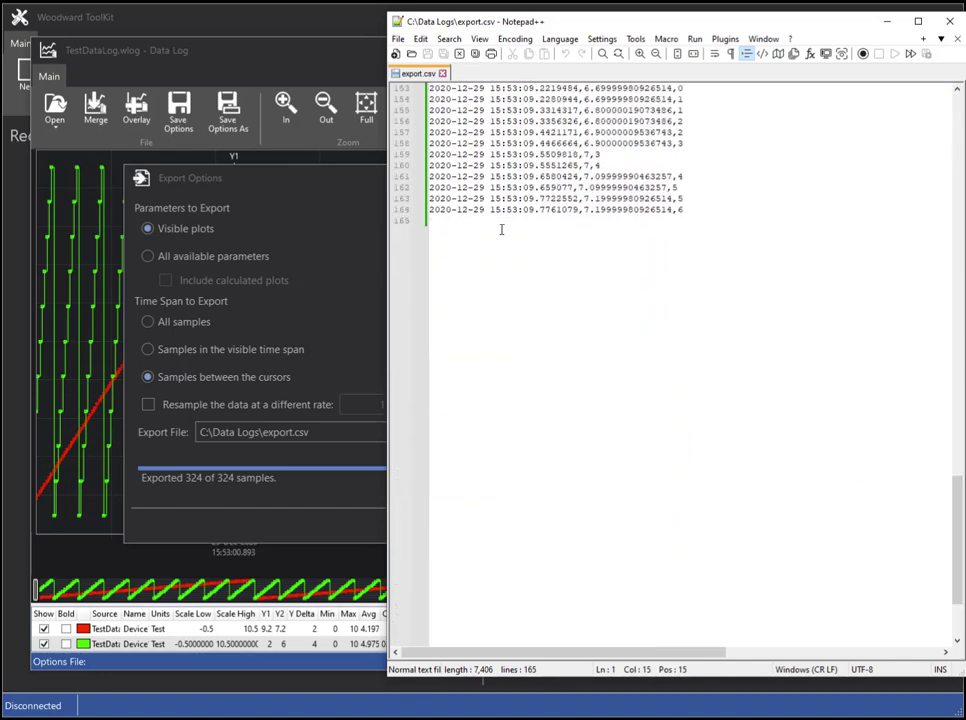
{"action": "left_click_drag", "start_coordinate": [416, 19], "coordinate": [481, 23]}
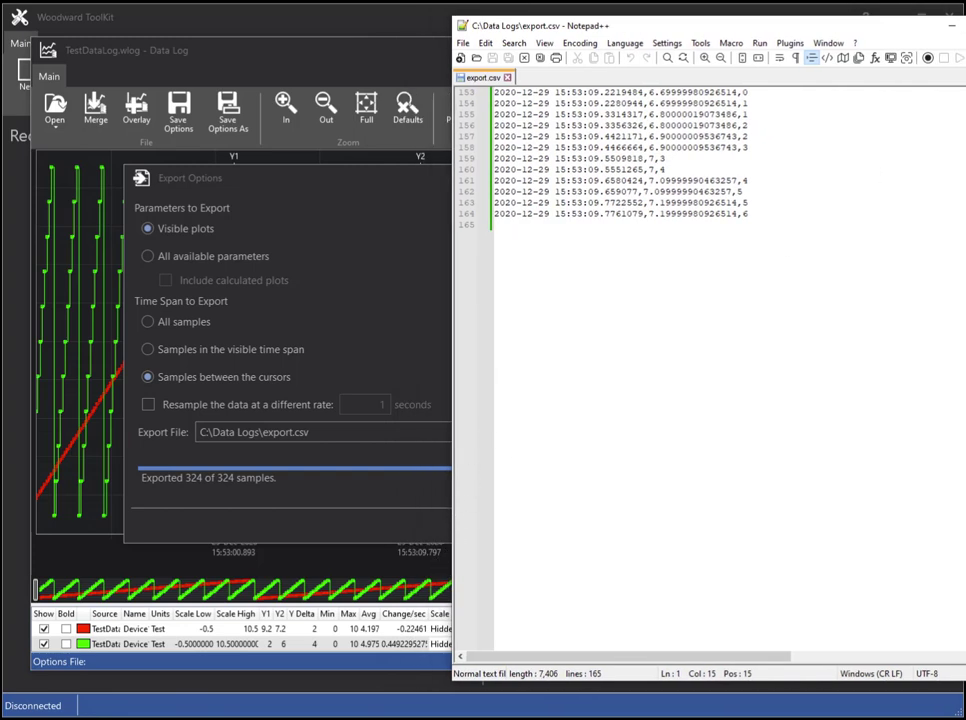
{"action": "left_click", "coordinate": [953, 30]}
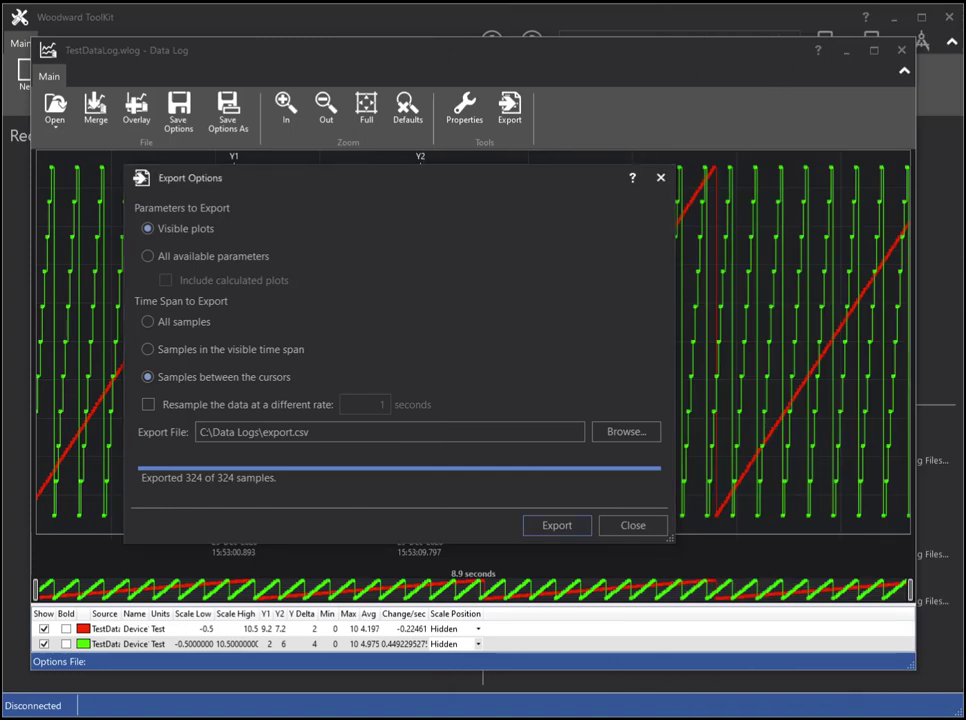
- Export all samples to export.csv, resampled at 1.2 seconds, giving 70 of 70 samples
{"action": "left_click", "coordinate": [148, 322]}
{"action": "left_click", "coordinate": [150, 406]}
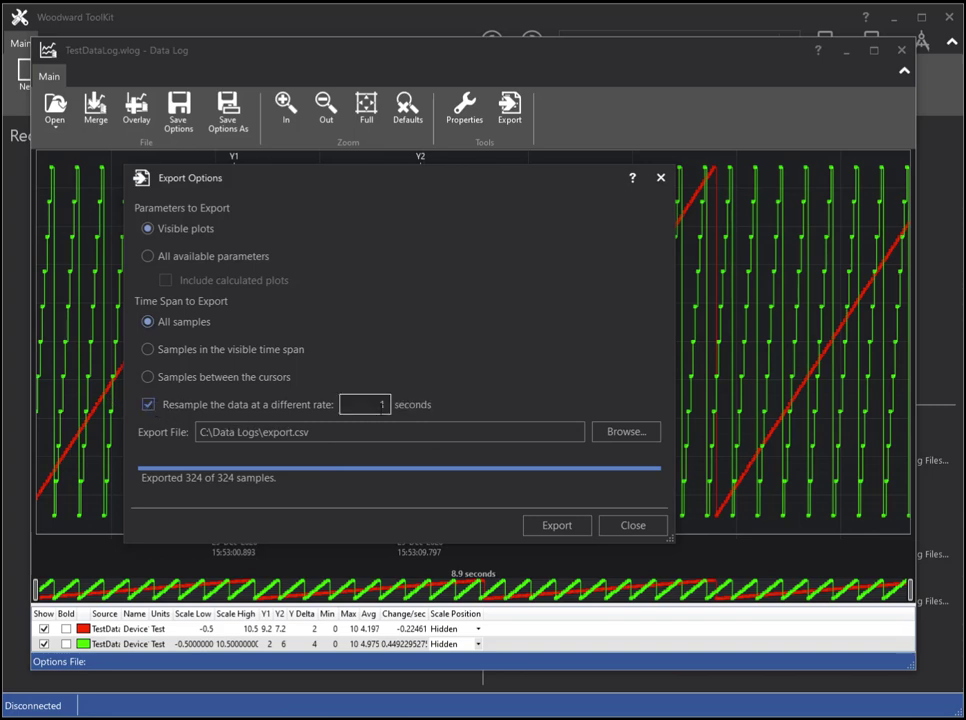
{"action": "double_click", "coordinate": [380, 404]}
{"action": "type", "text": "1.2"}
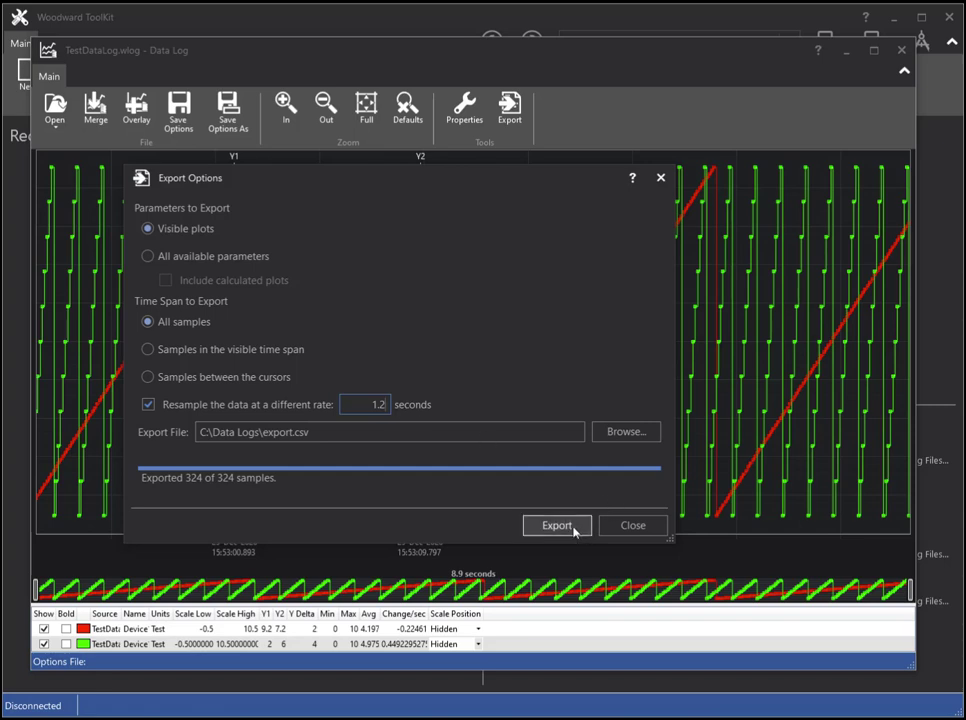
{"action": "left_click", "coordinate": [557, 525]}
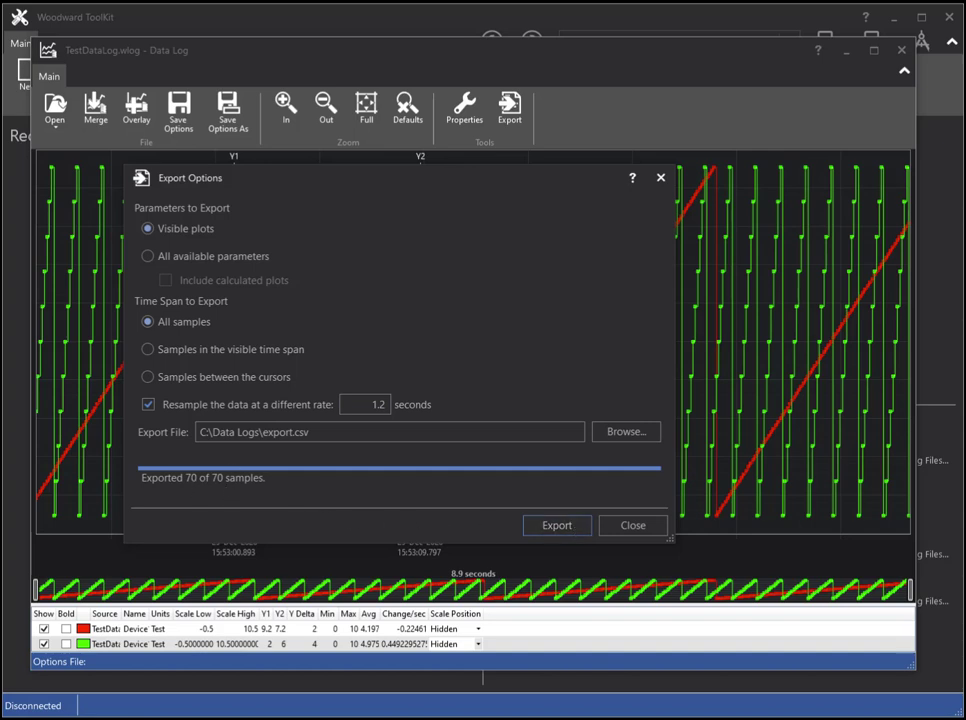
- Reload the 38-line resampled export.csv in Notepad++, inspect it centred, then minimise the editor
{"action": "key", "text": "alt+Tab"}
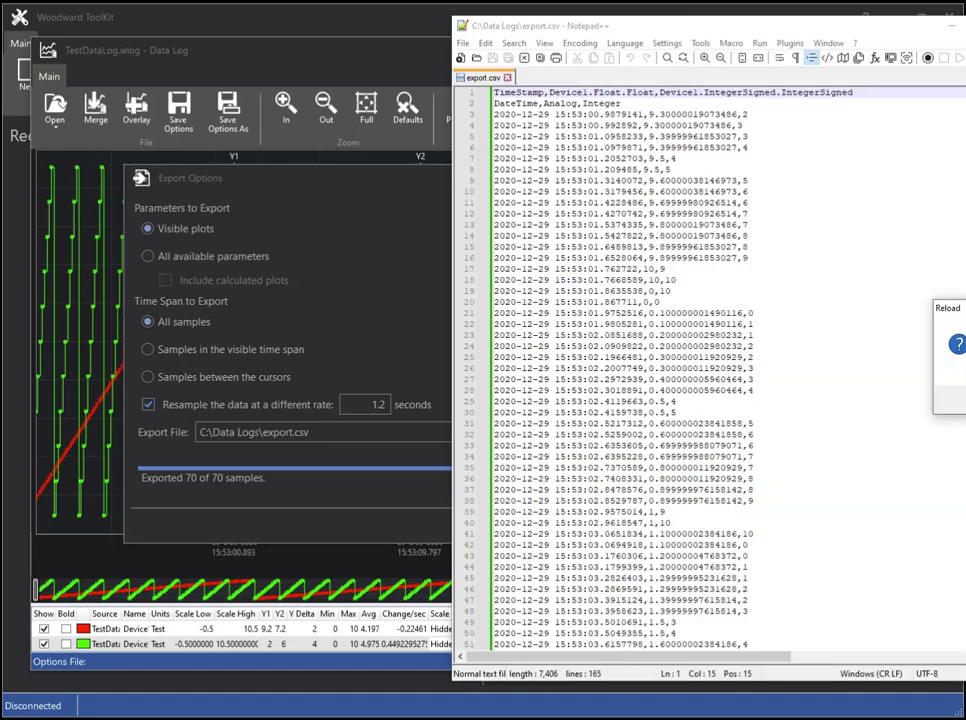
{"action": "key", "text": "Return"}
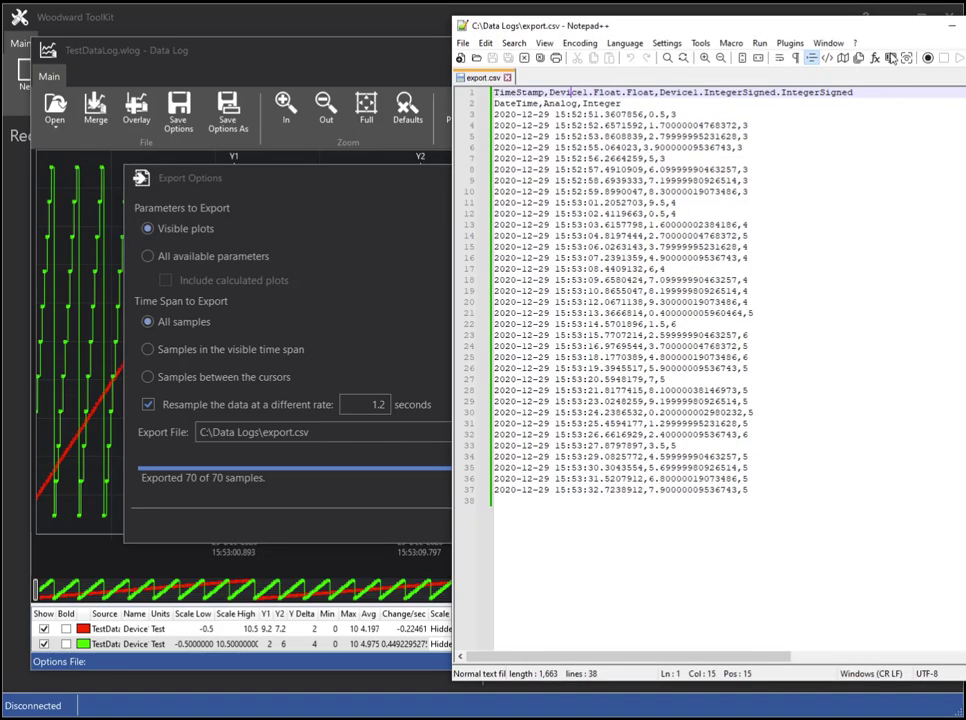
{"action": "left_click_drag", "start_coordinate": [882, 29], "coordinate": [581, 32]}
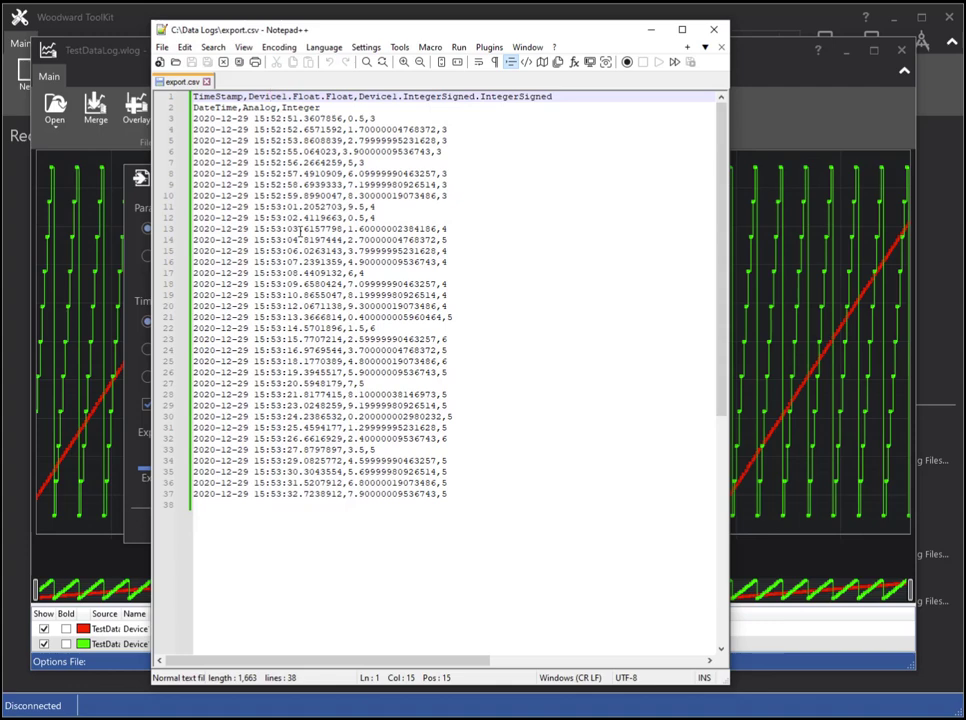
{"action": "left_click", "coordinate": [651, 33]}
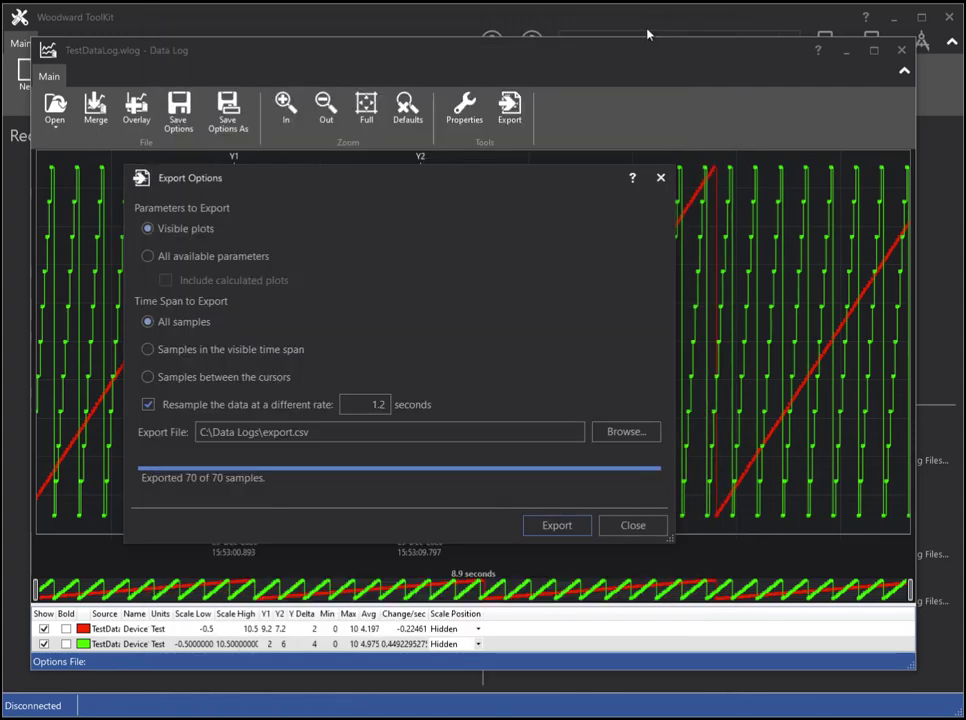